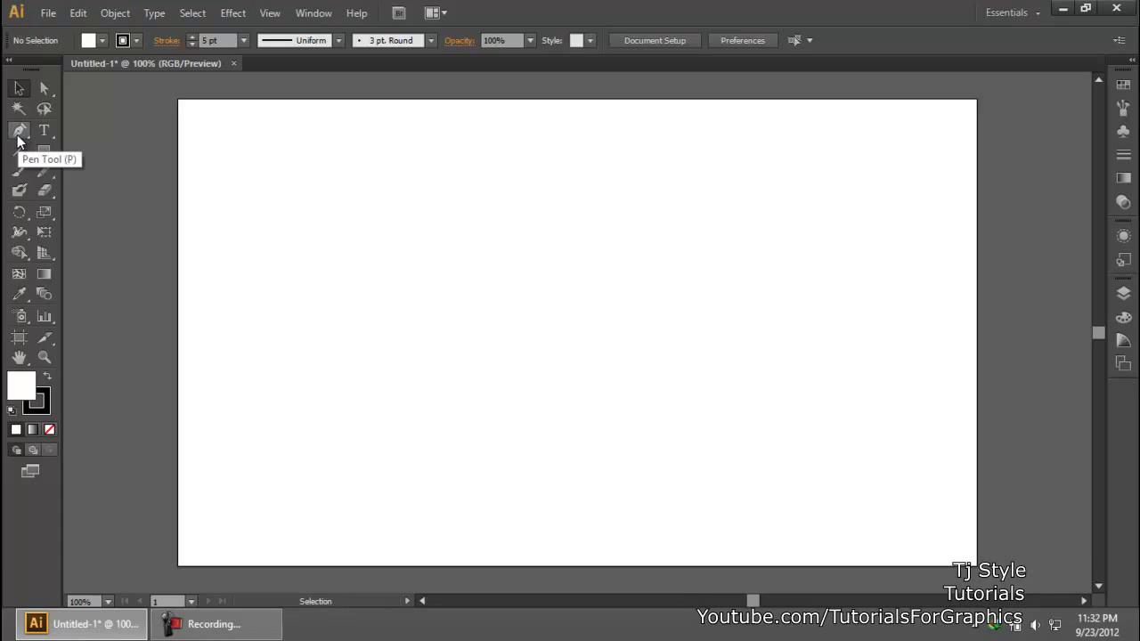
left_click(214, 623)
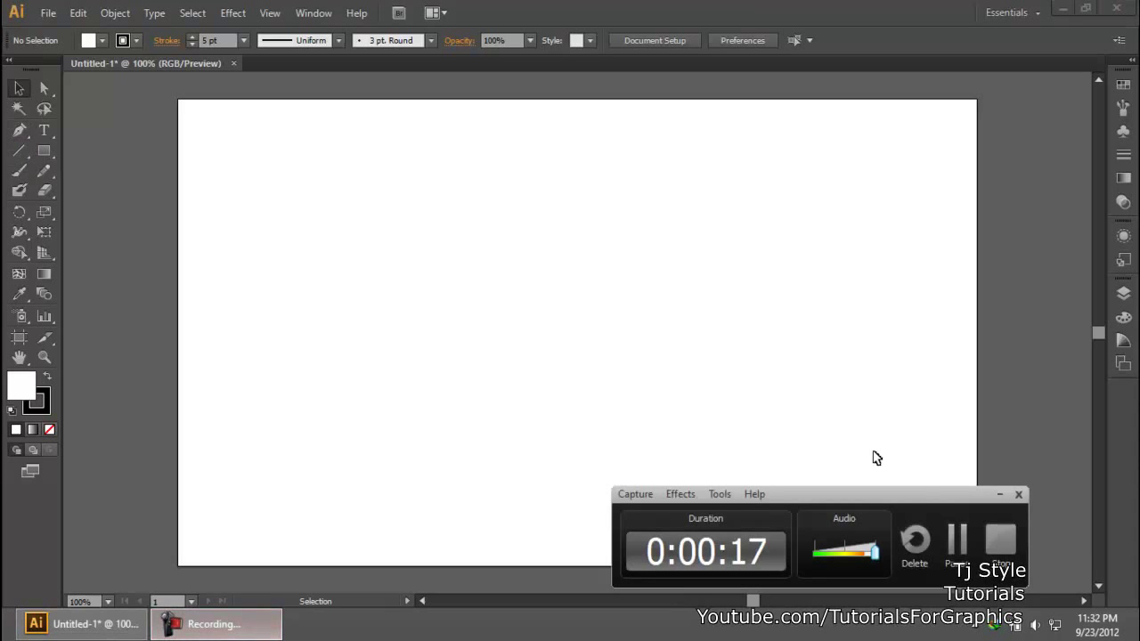
left_click_drag(940, 499, 1009, 498)
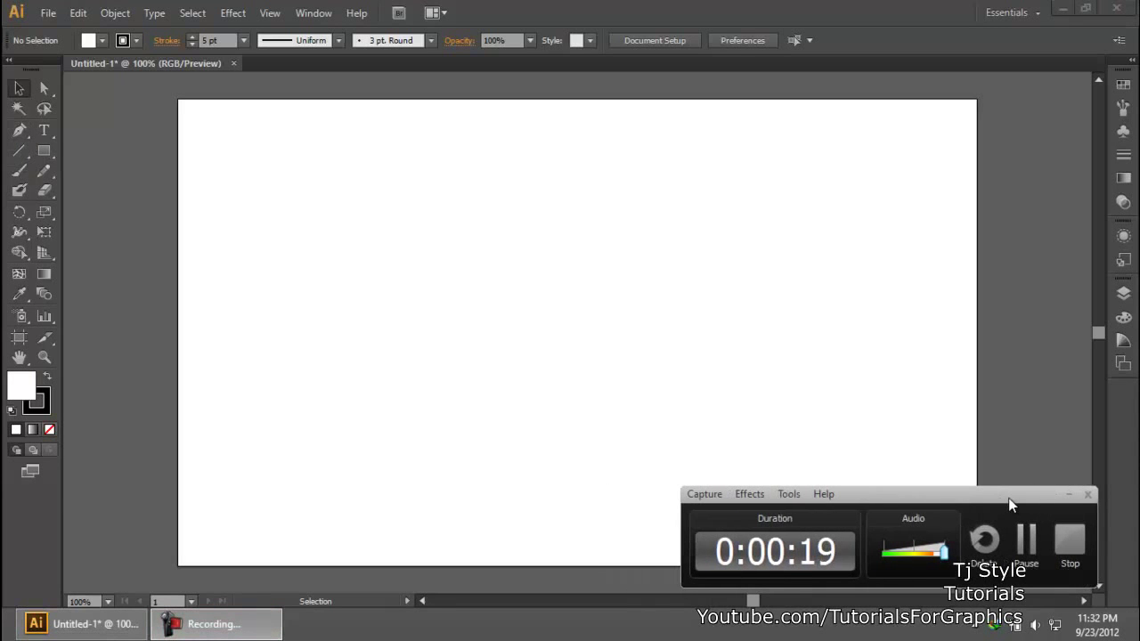
left_click(1060, 495)
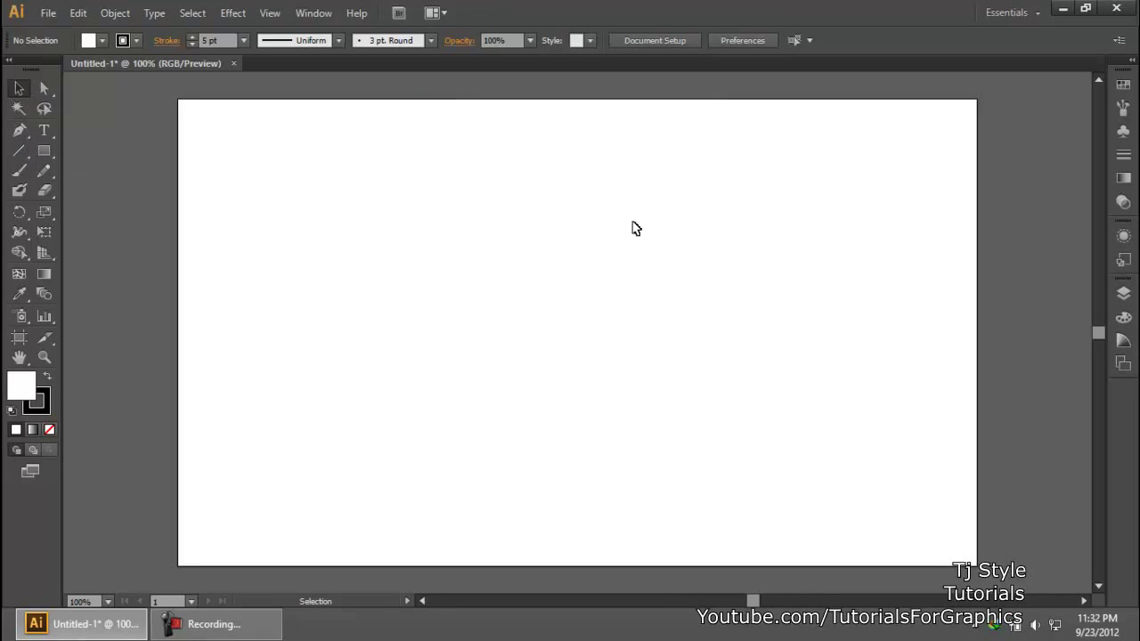
key("a")
key("v")
scroll(578, 226, "up", 1, "alt")
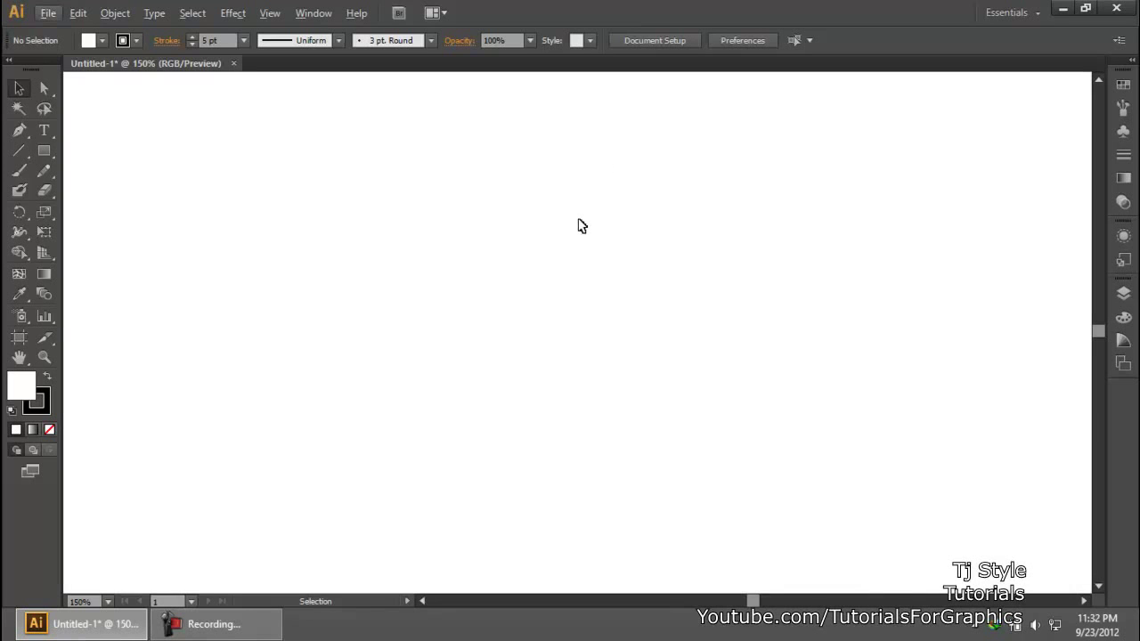
Draw a straight horizontal line with the Pen tool in the upper part of the artboard and leave the drawing mode
key("p")
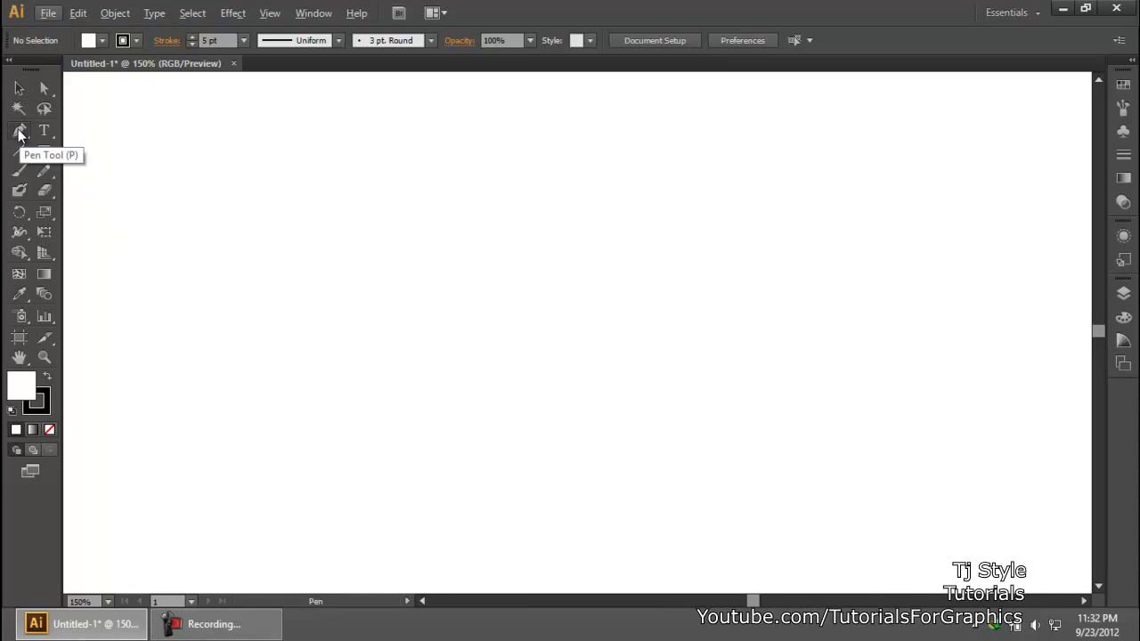
left_click(235, 627)
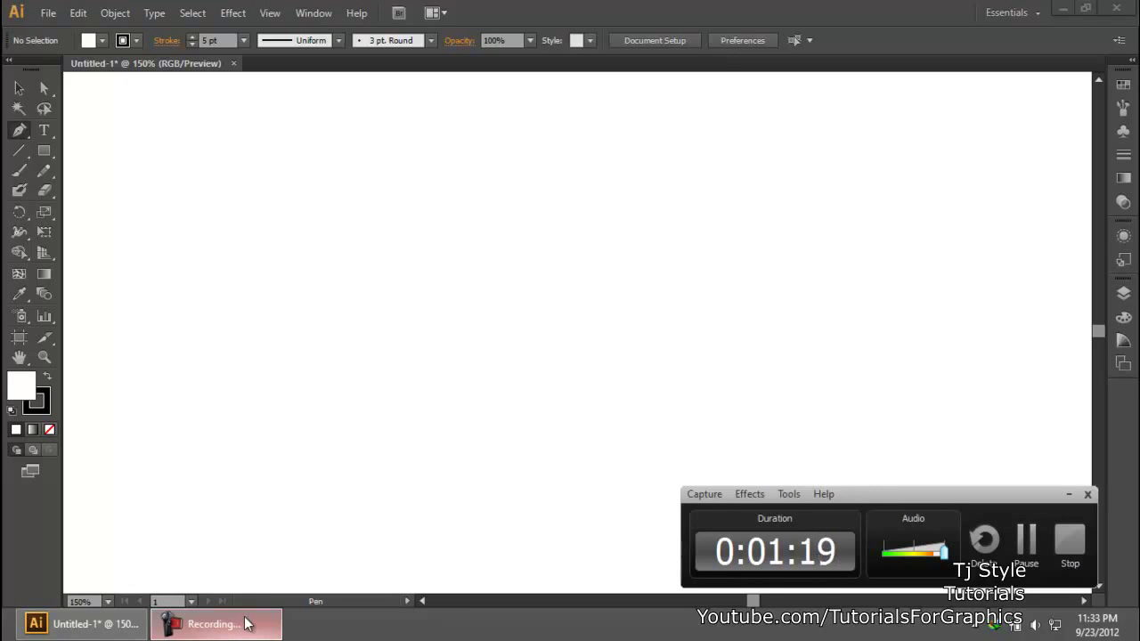
left_click(246, 623)
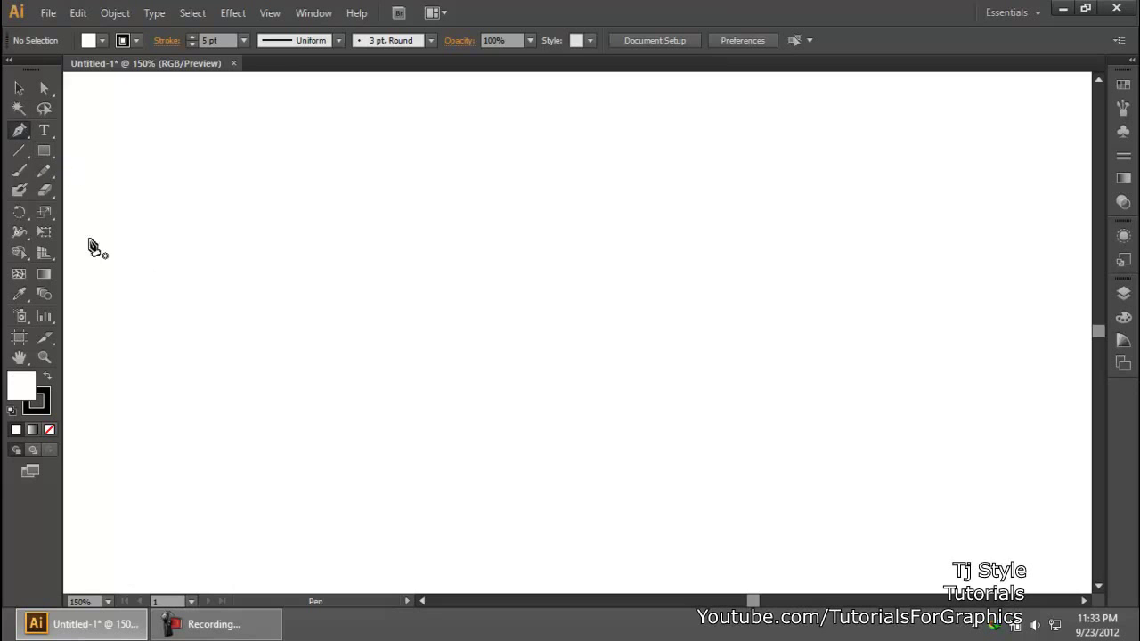
scroll(389, 217, "down", 1)
scroll(389, 216, "up", 1)
left_click(210, 262)
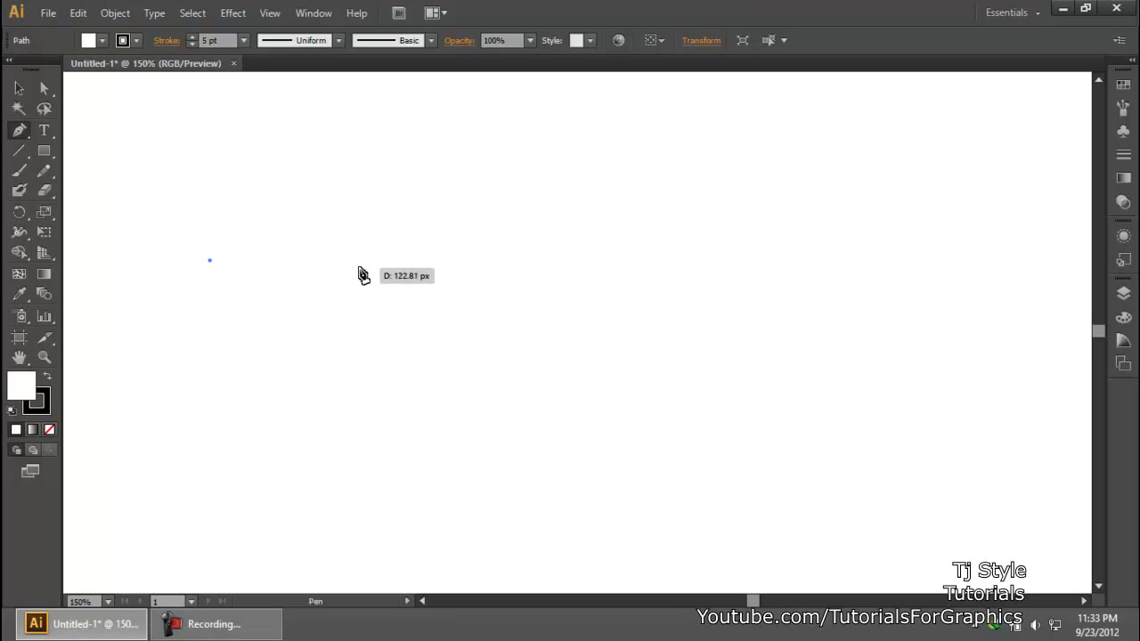
left_click(464, 262)
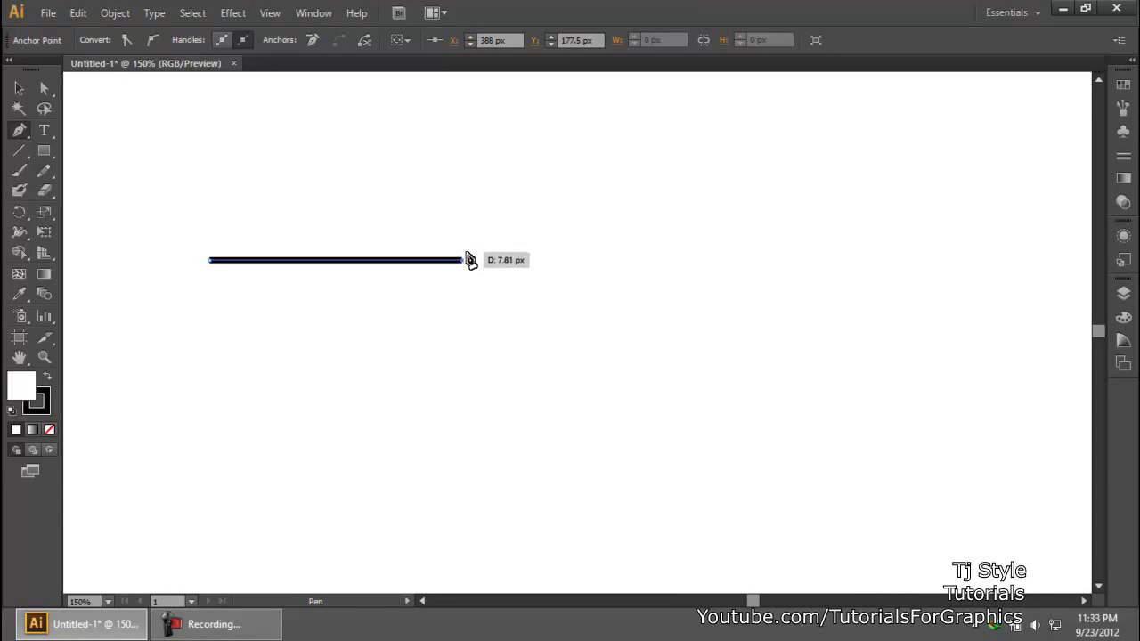
key("alt")
scroll(460, 272, "up", 3)
left_click_drag(525, 250, 943, 326)
scroll(1033, 294, "down", 1)
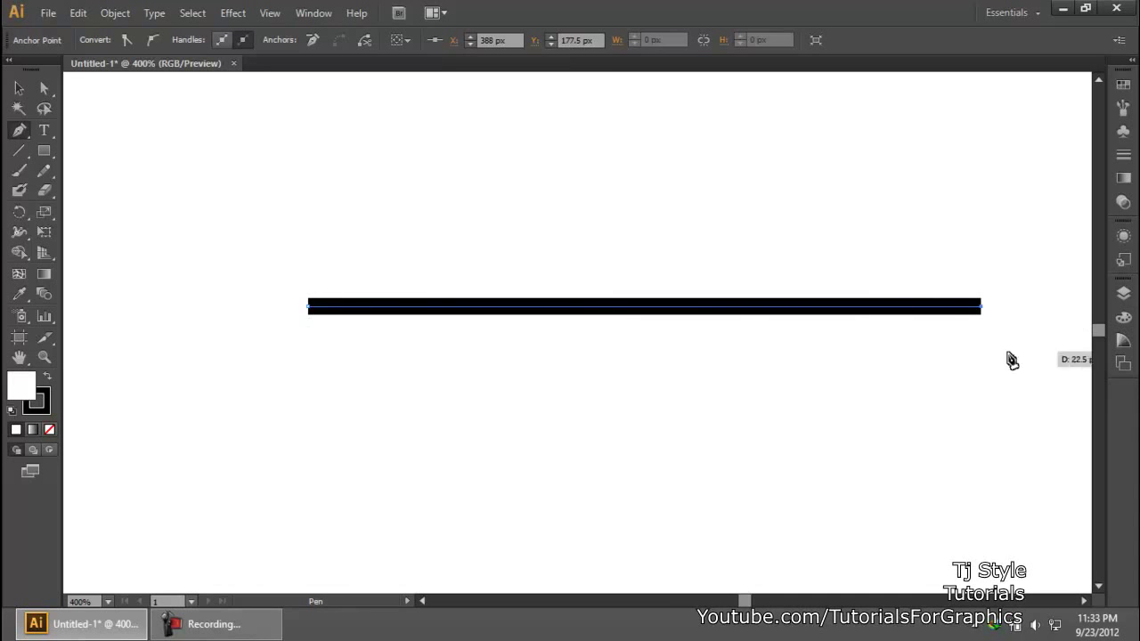
key("v")
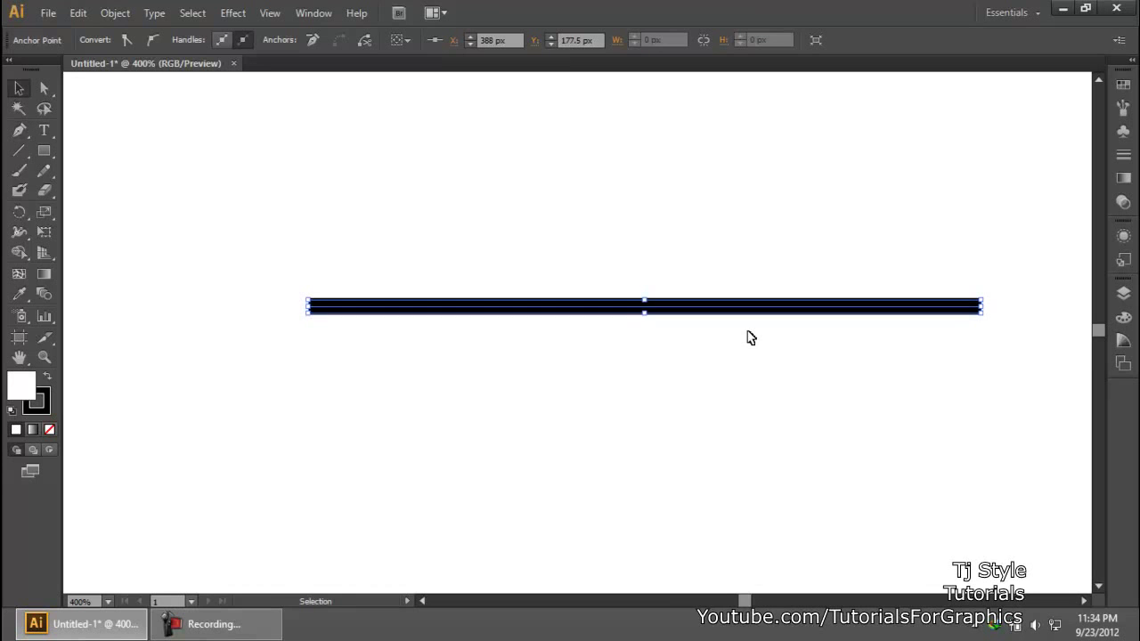
Draw a U-shaped curve below the straight line with the Pen tool by pulling out the second anchor's handles, and deselect it
scroll(750, 337, "down", 1)
key("space")
left_click_drag(748, 333, 554, 201)
key("p")
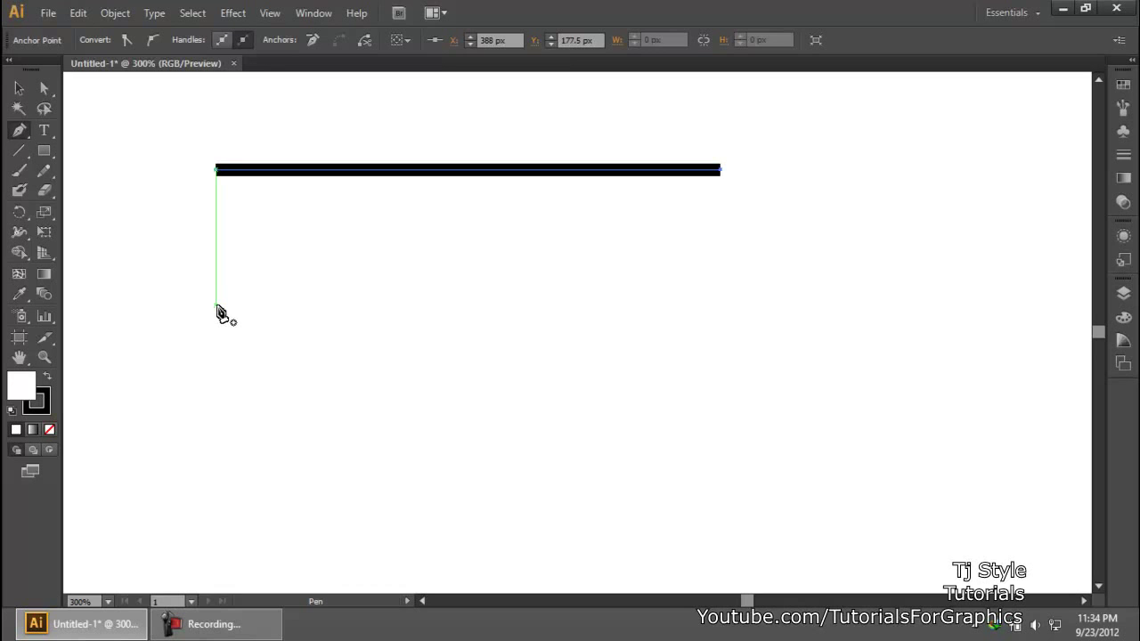
left_click(216, 306)
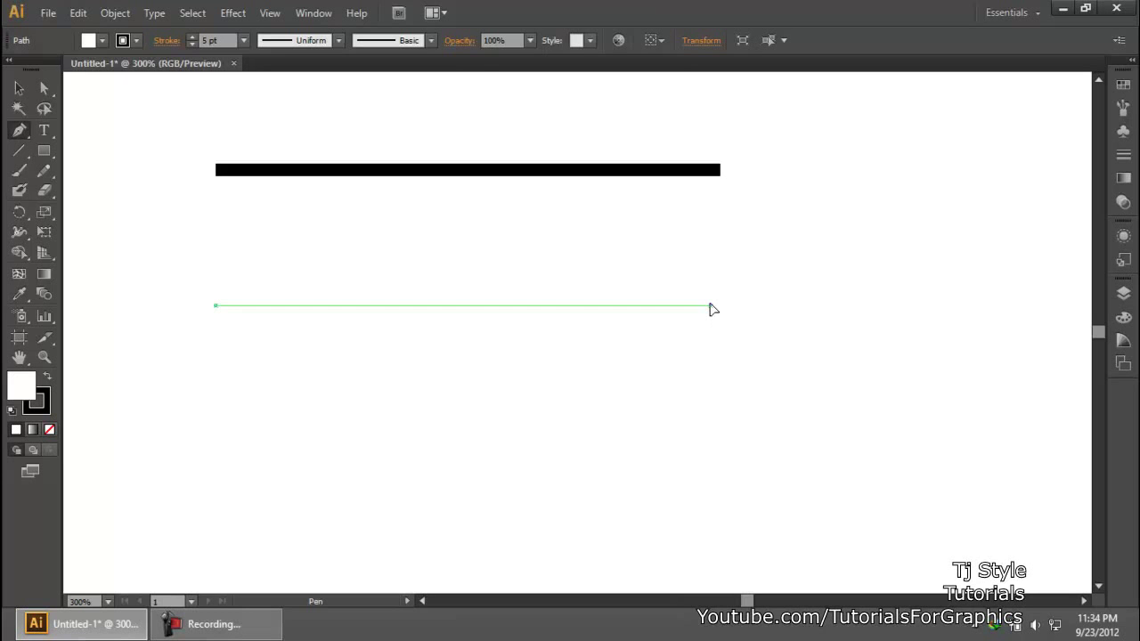
left_click_drag(709, 305, 978, 501)
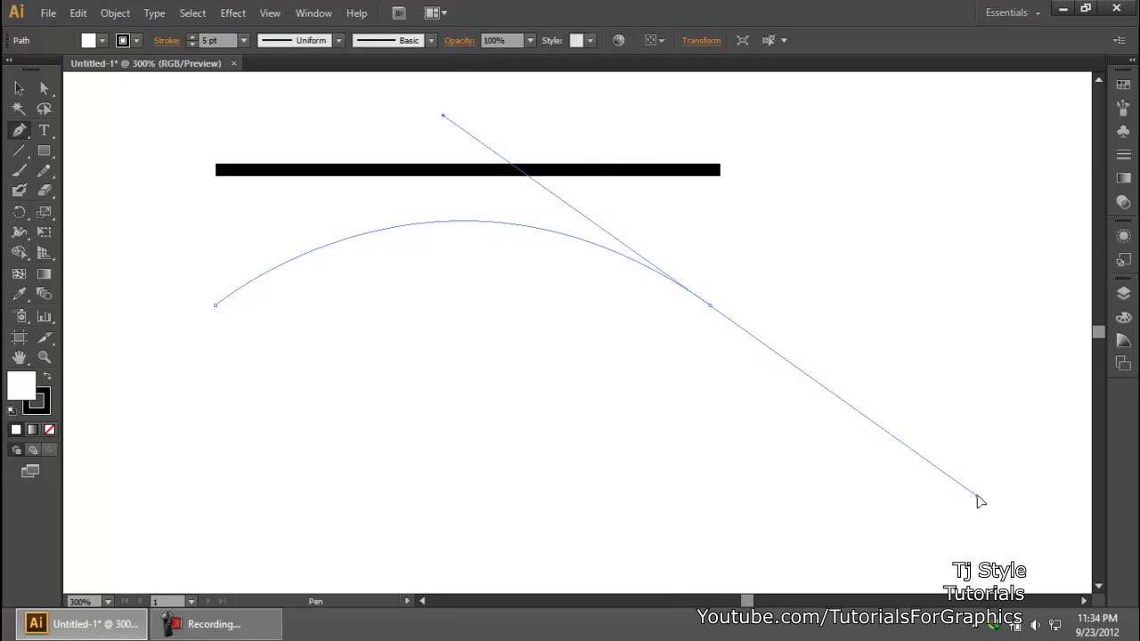
left_click_drag(978, 501, 993, 116)
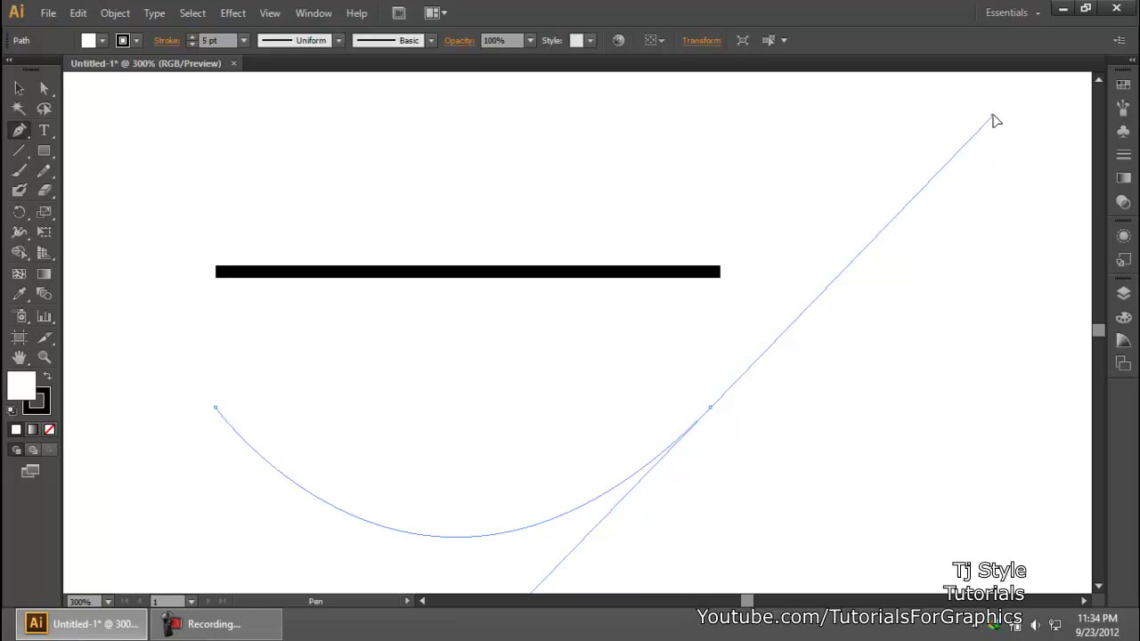
mouse_move(995, 120)
left_mouse_down()
mouse_move(817, 168)
mouse_move(967, 151)
mouse_move(1000, 121)
mouse_move(1007, 127)
mouse_move(865, 125)
mouse_move(1000, 131)
mouse_move(760, 152)
mouse_move(941, 219)
mouse_move(839, 148)
mouse_move(951, 179)
mouse_move(976, 124)
mouse_move(1007, 128)
mouse_move(992, 124)
mouse_move(991, 151)
mouse_move(927, 137)
mouse_move(974, 193)
mouse_move(957, 140)
mouse_move(1008, 152)
mouse_move(985, 128)
mouse_move(994, 127)
mouse_move(971, 126)
mouse_move(974, 111)
left_mouse_up()
key("v")
left_click(169, 299)
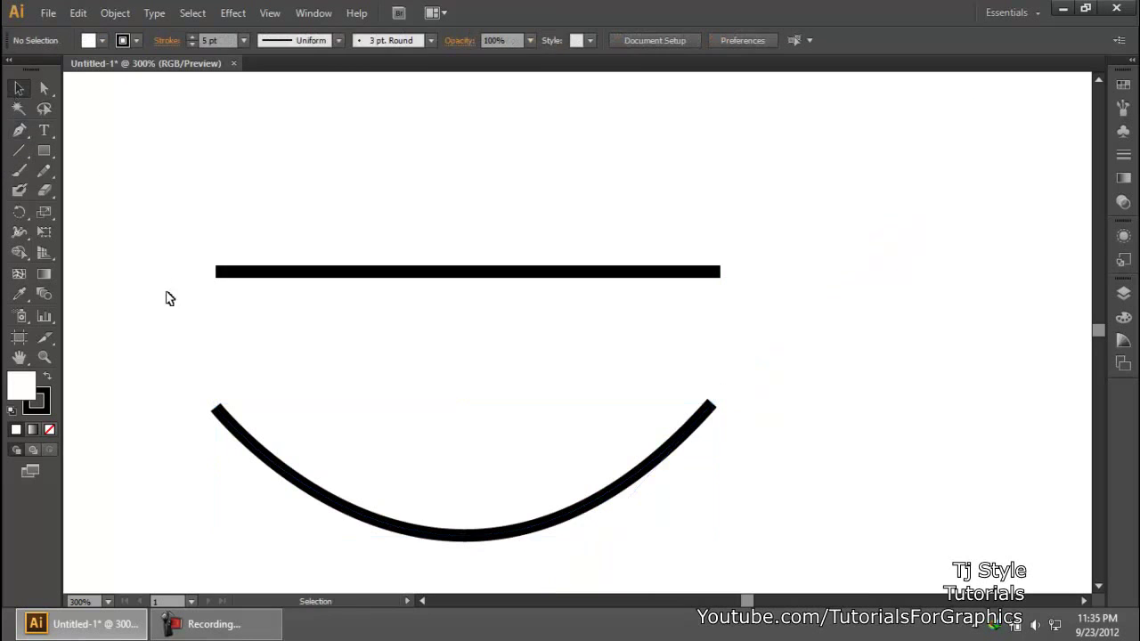
Delete the U-shaped curve and the straight line to clear the artboard
left_click(461, 540)
left_click_drag(818, 197, 564, 515)
left_click_drag(856, 197, 568, 540)
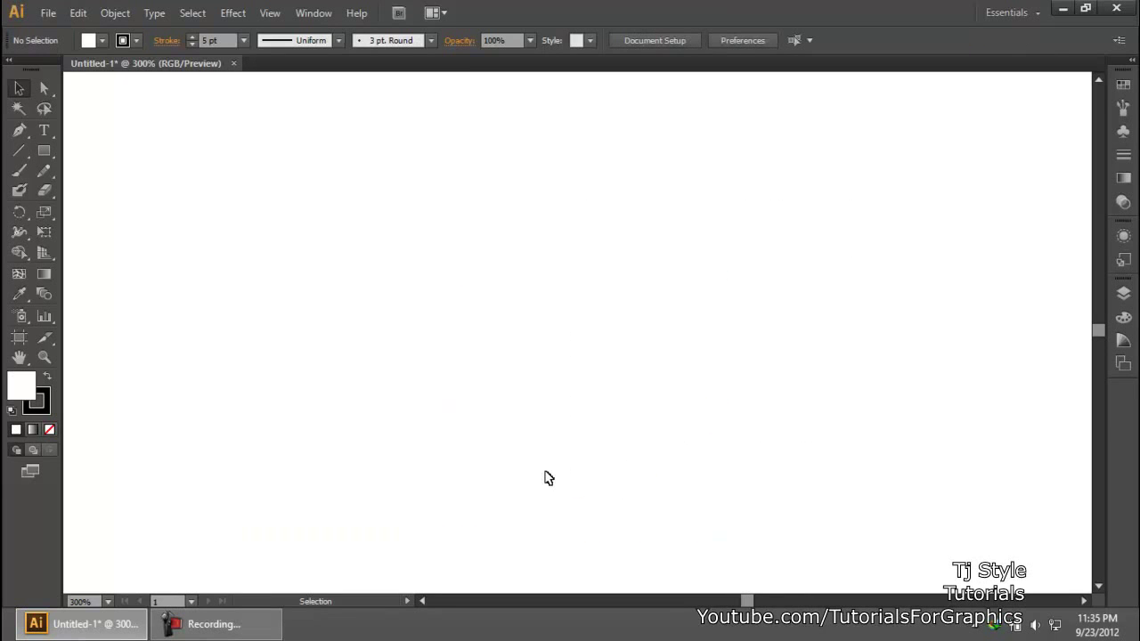
left_click(196, 625)
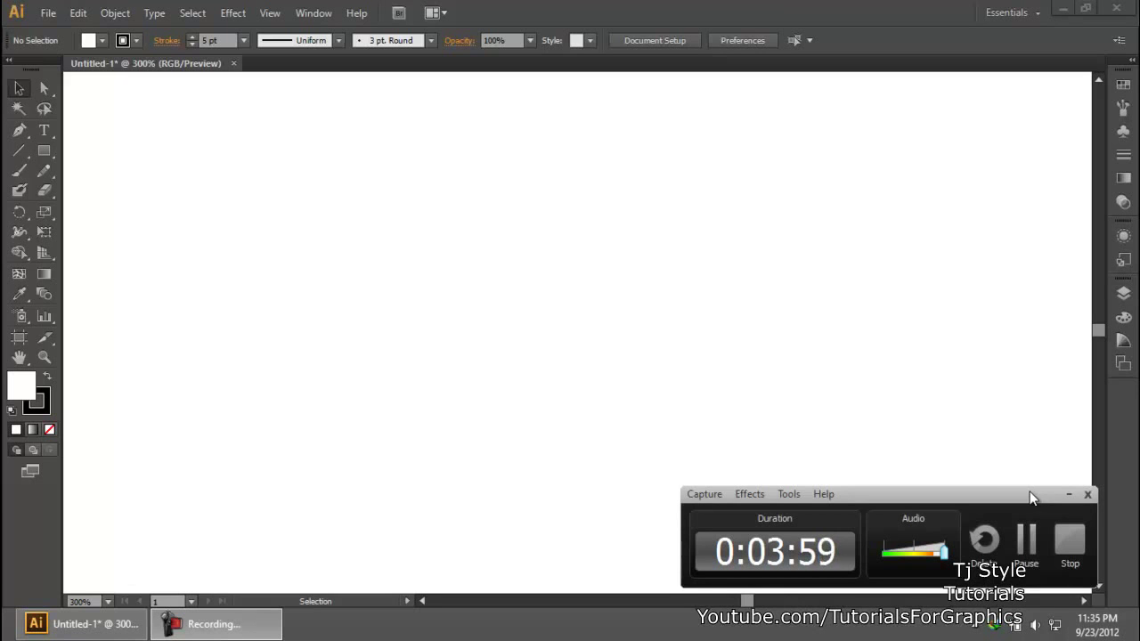
left_click(1068, 494)
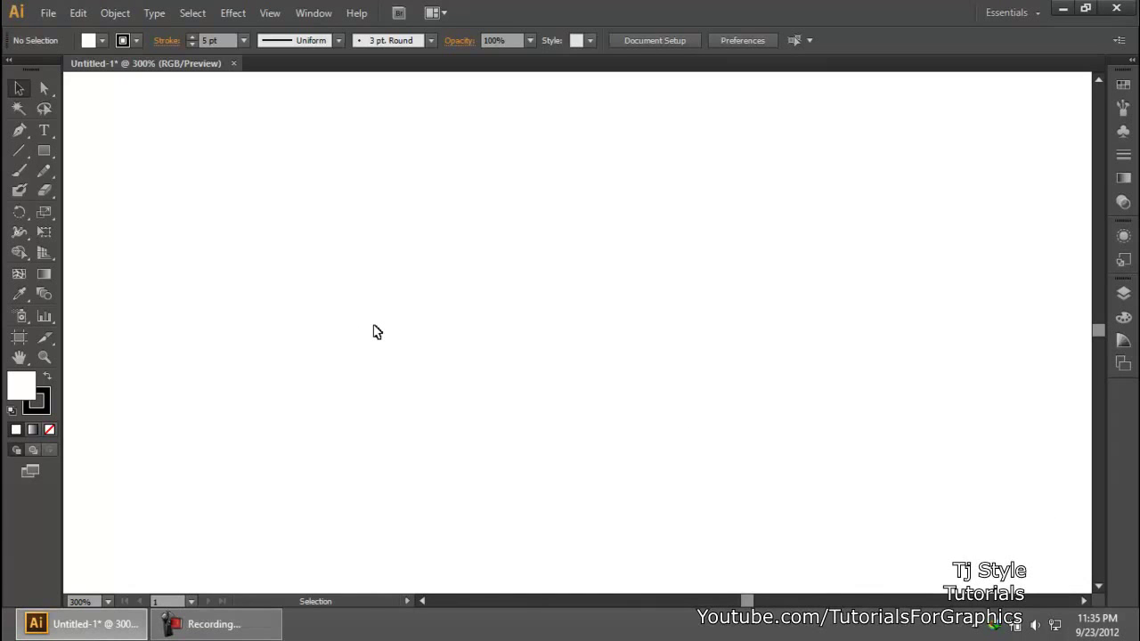
Draw a wave with one crest and one trough using the Pen tool, ending at about X 440 px, Y 280 px without an outgoing handle
key("p")
key("alt")
key("ctrl+1")
key("space")
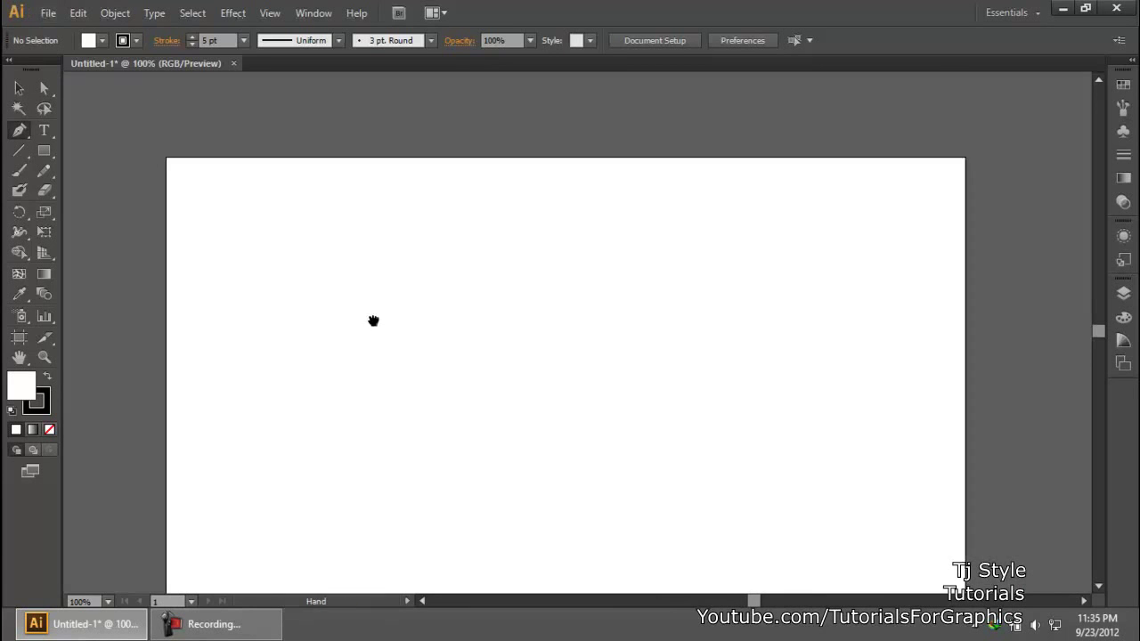
left_click_drag(373, 323, 370, 250)
key("ctrl+1")
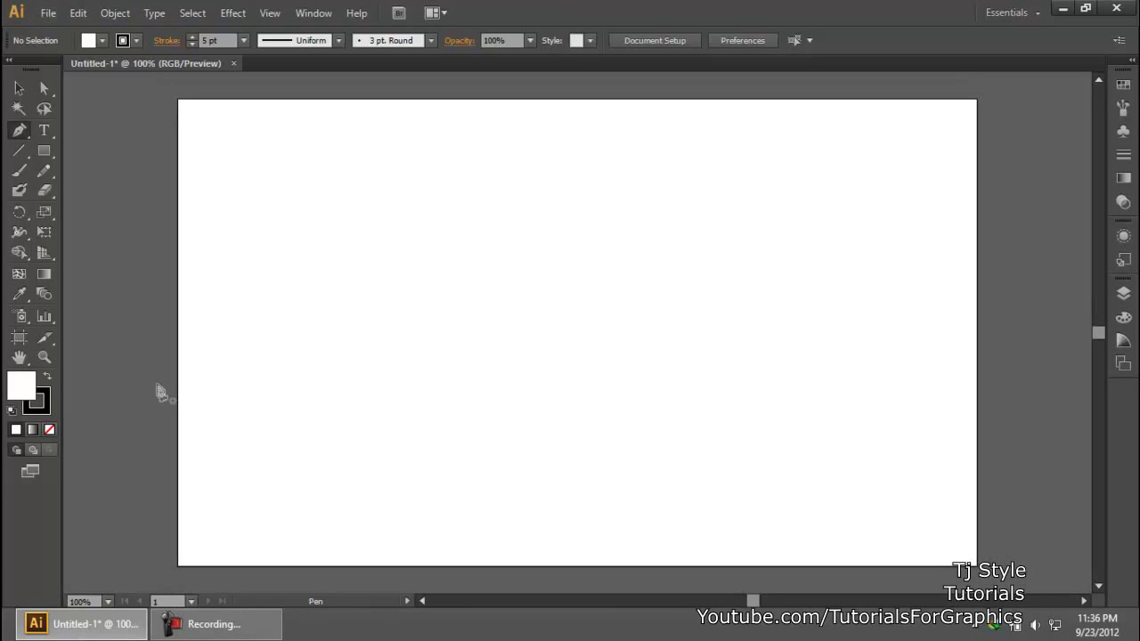
left_click(256, 333)
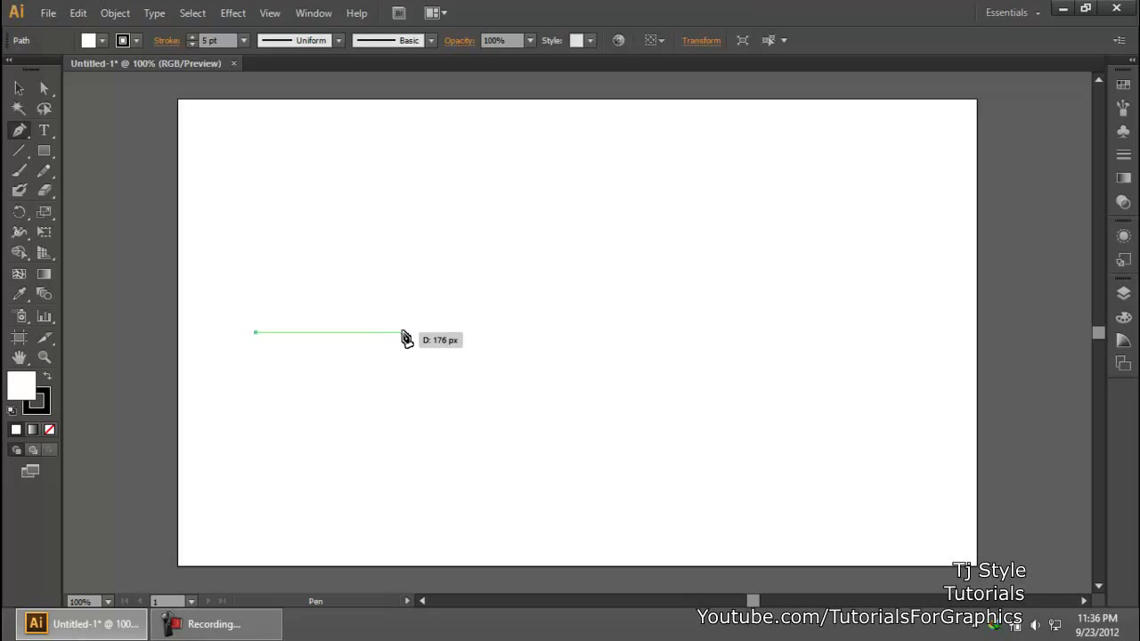
mouse_move(404, 332)
left_mouse_down()
mouse_move(420, 382)
mouse_move(496, 451)
mouse_move(482, 466)
left_mouse_up()
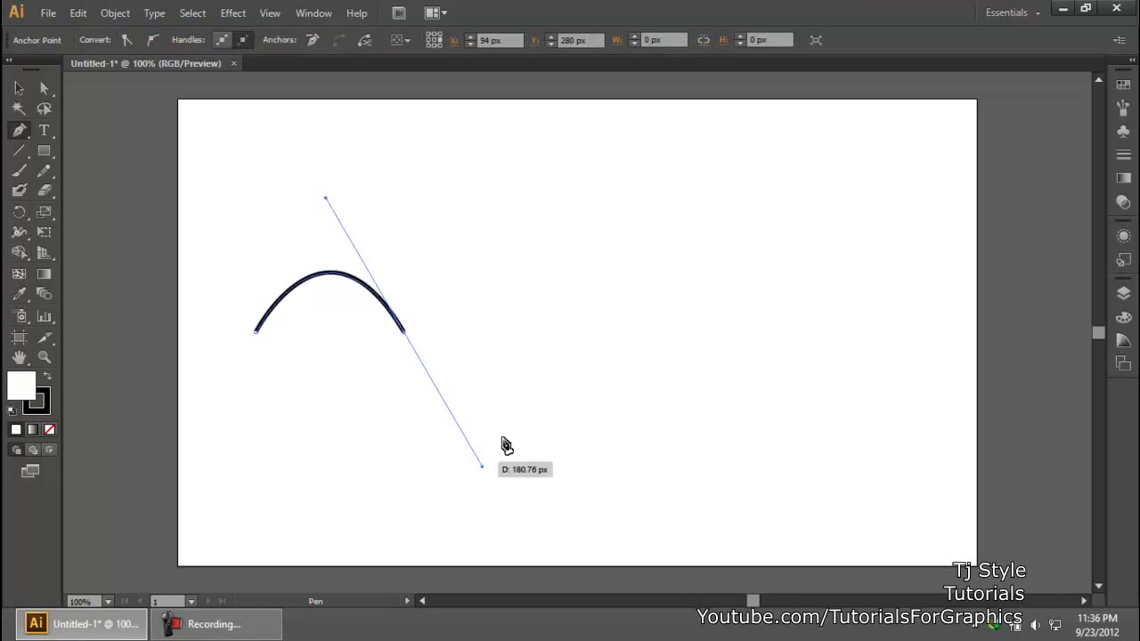
left_click(544, 334)
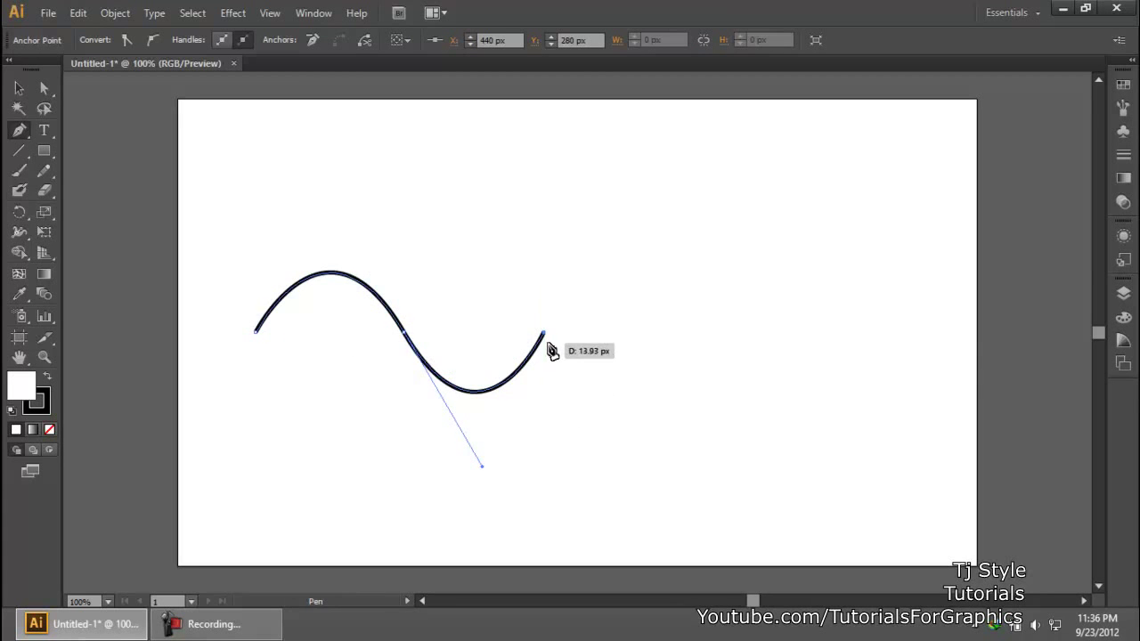
left_click_drag(544, 333, 546, 334)
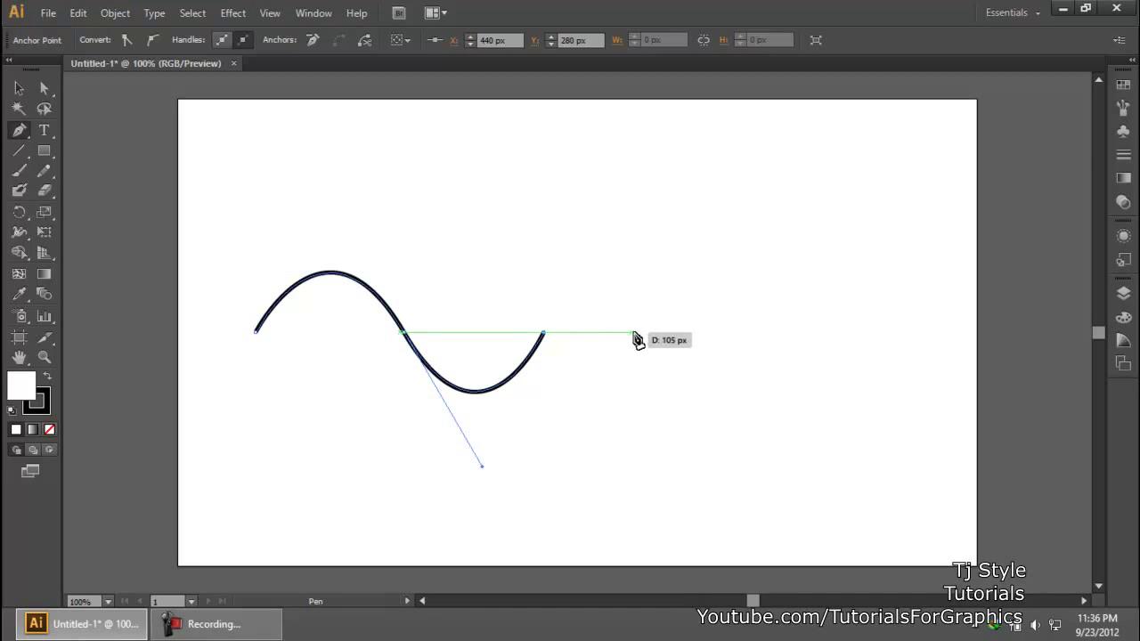
Extend the wave with a second crest and trough ending at about X 785 px, Y 280 px, and deselect the path
left_click_drag(677, 332, 755, 464)
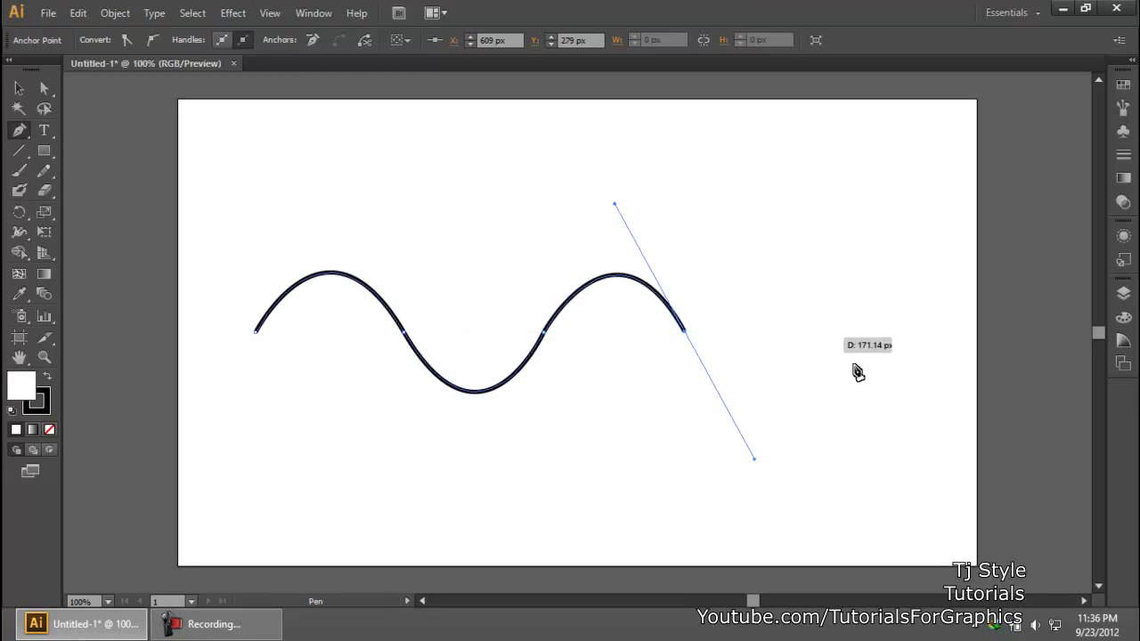
left_click_drag(832, 333, 831, 389)
left_click(20, 90)
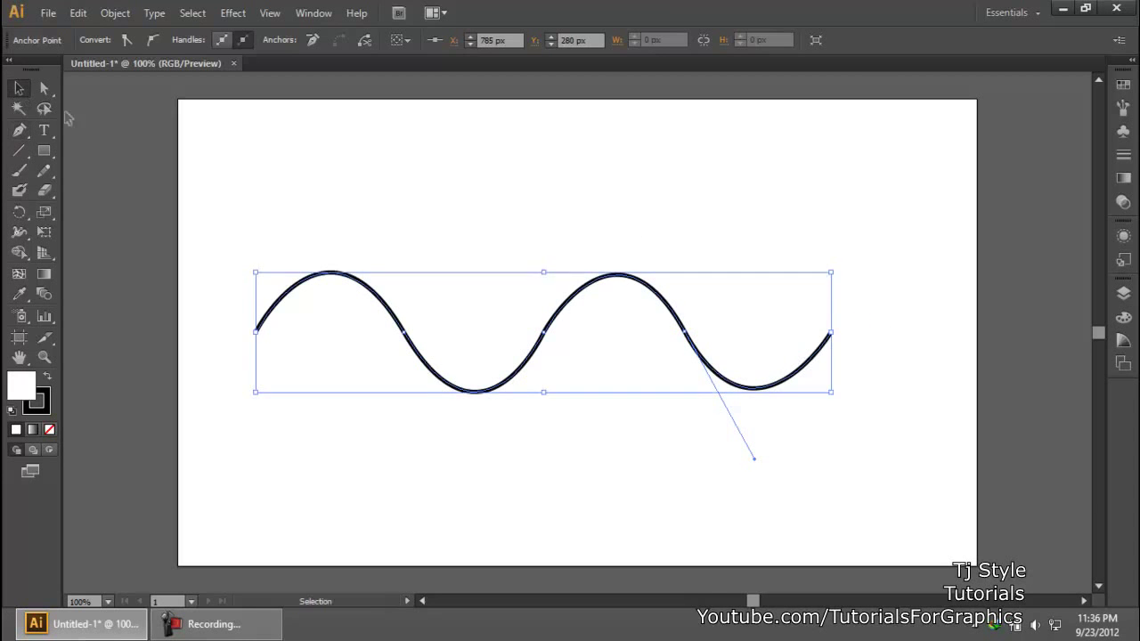
left_click(675, 352)
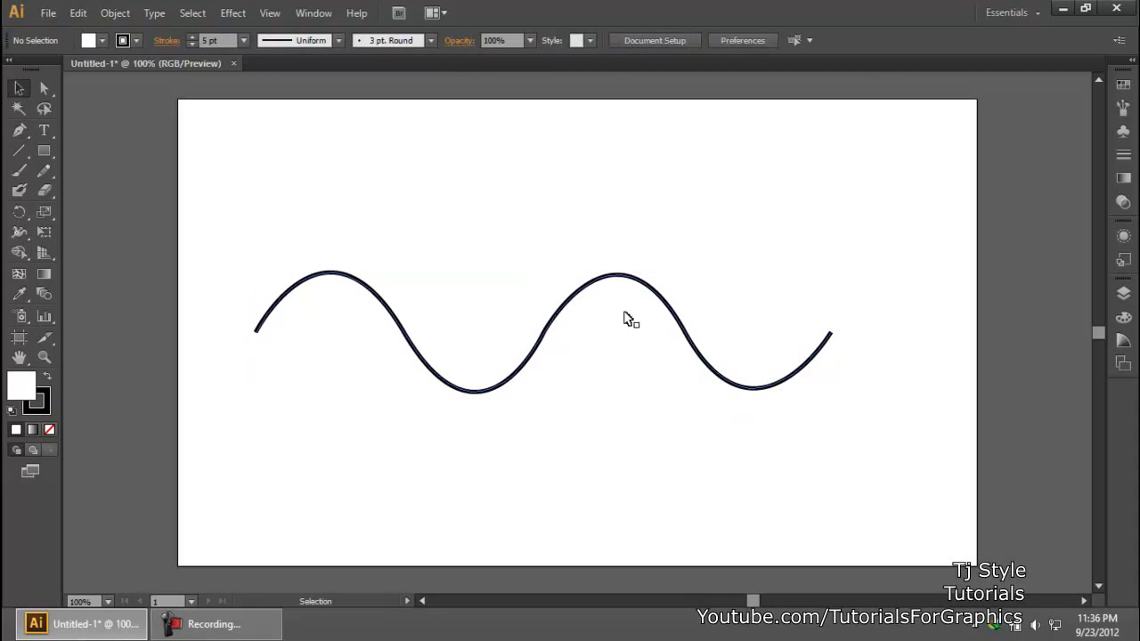
Select the whole wave path and activate the Pen tool with the path still selected
left_click(612, 278)
key("ctrl")
key("ctrl")
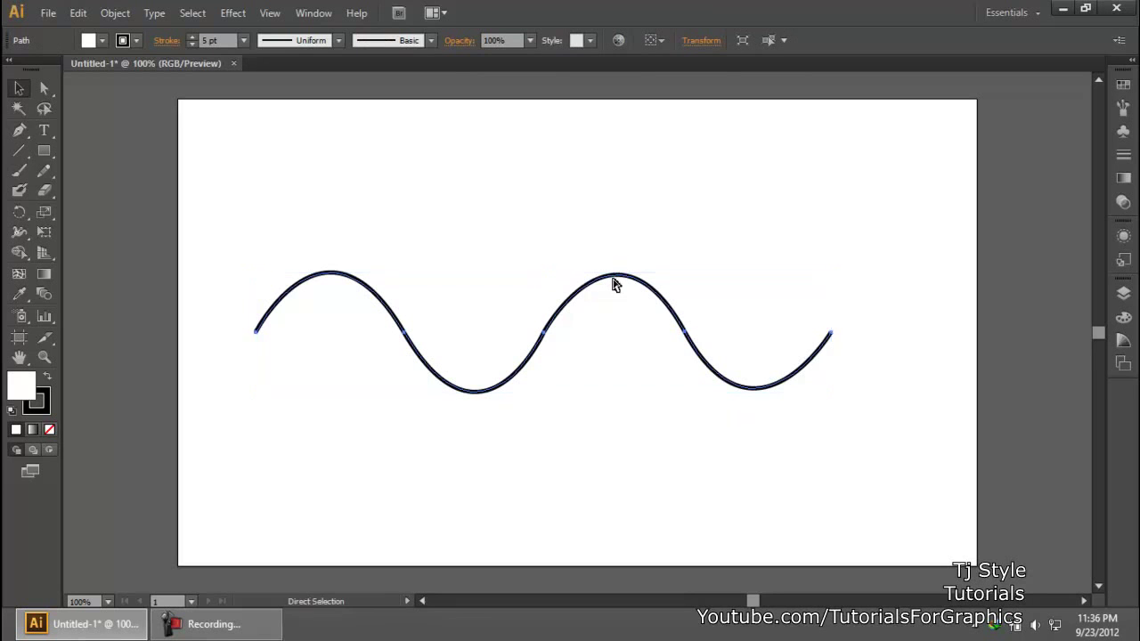
key("ctrl")
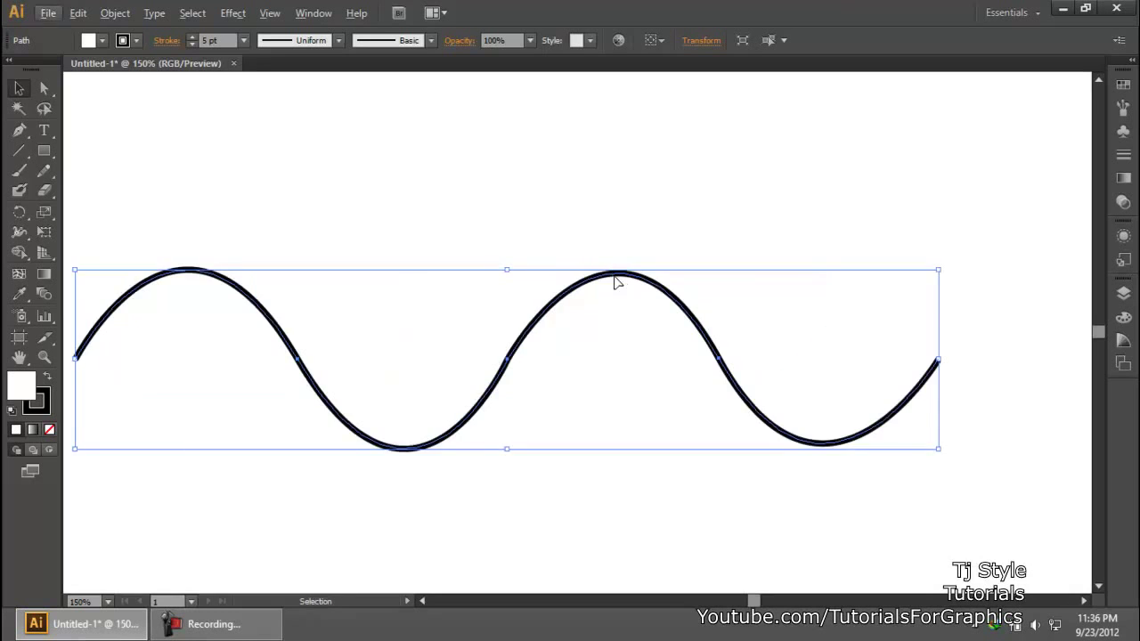
key("ctrl+equal")
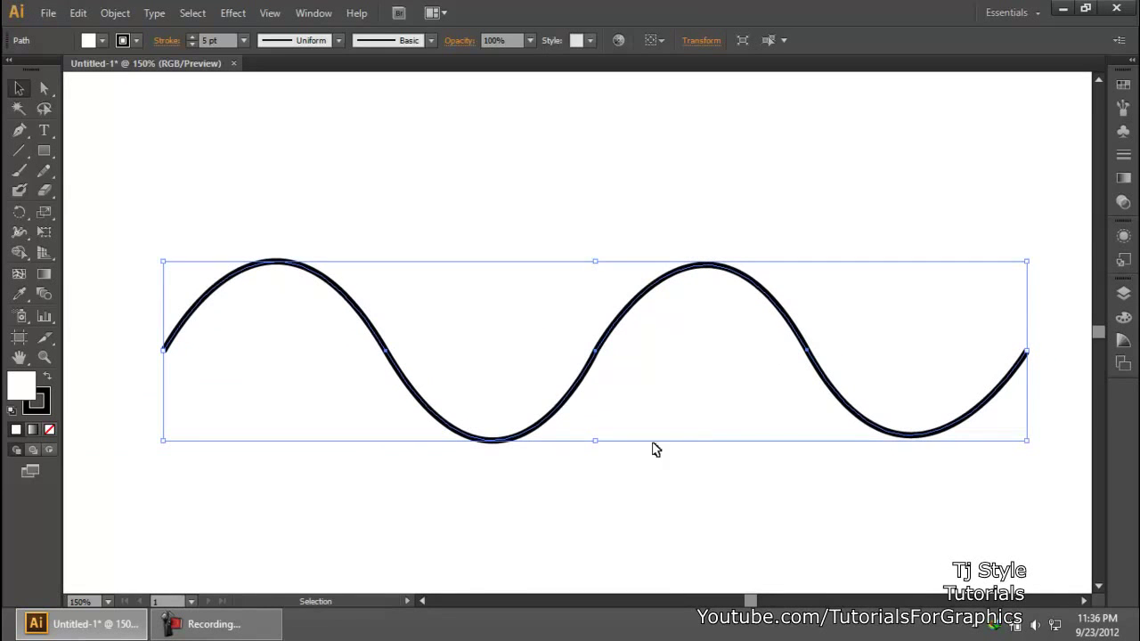
key("p")
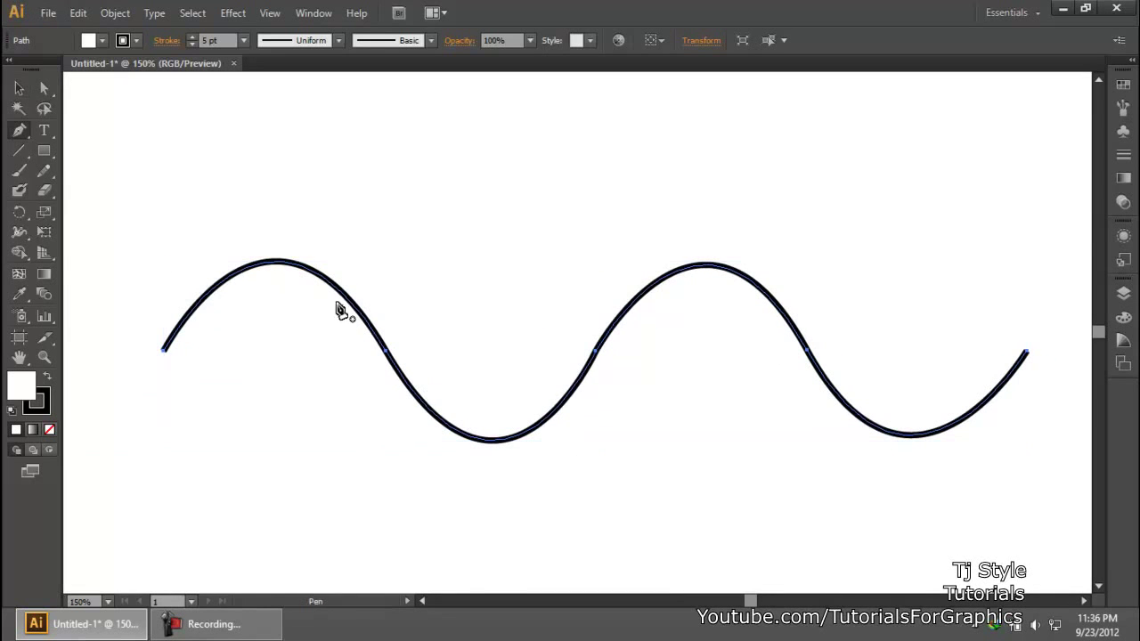
left_click(18, 89)
left_click(432, 183)
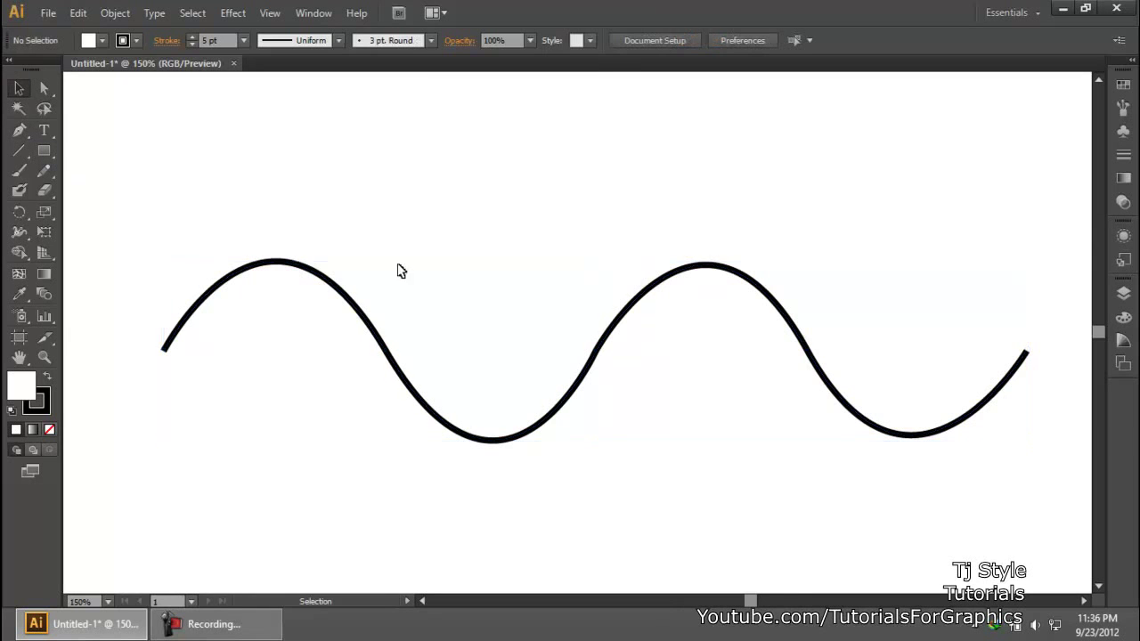
left_click(365, 314)
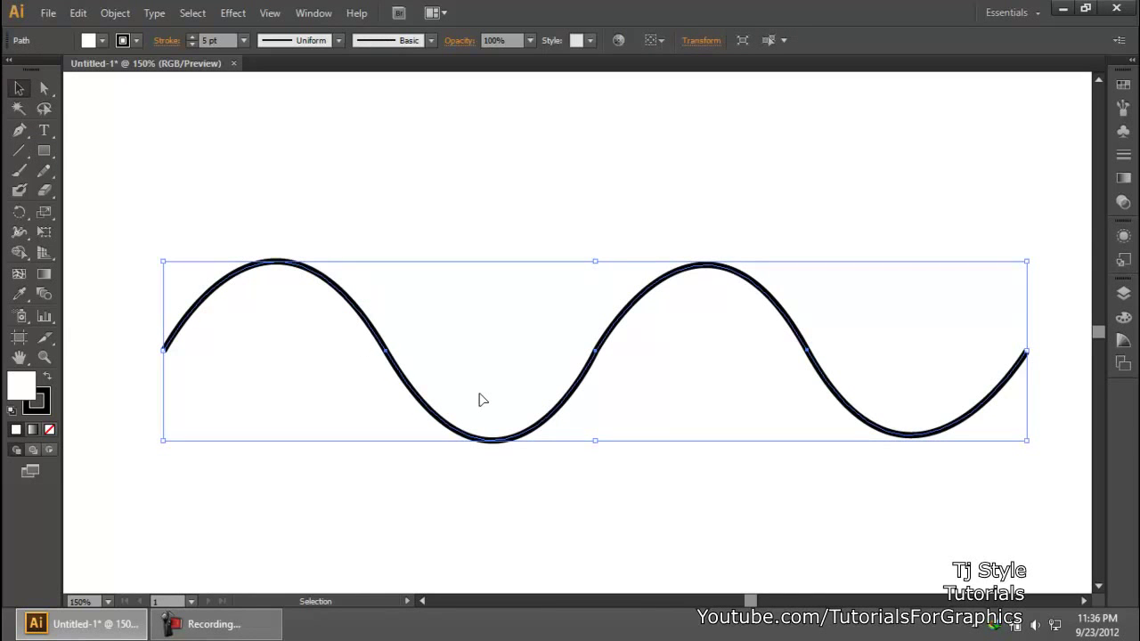
key("p")
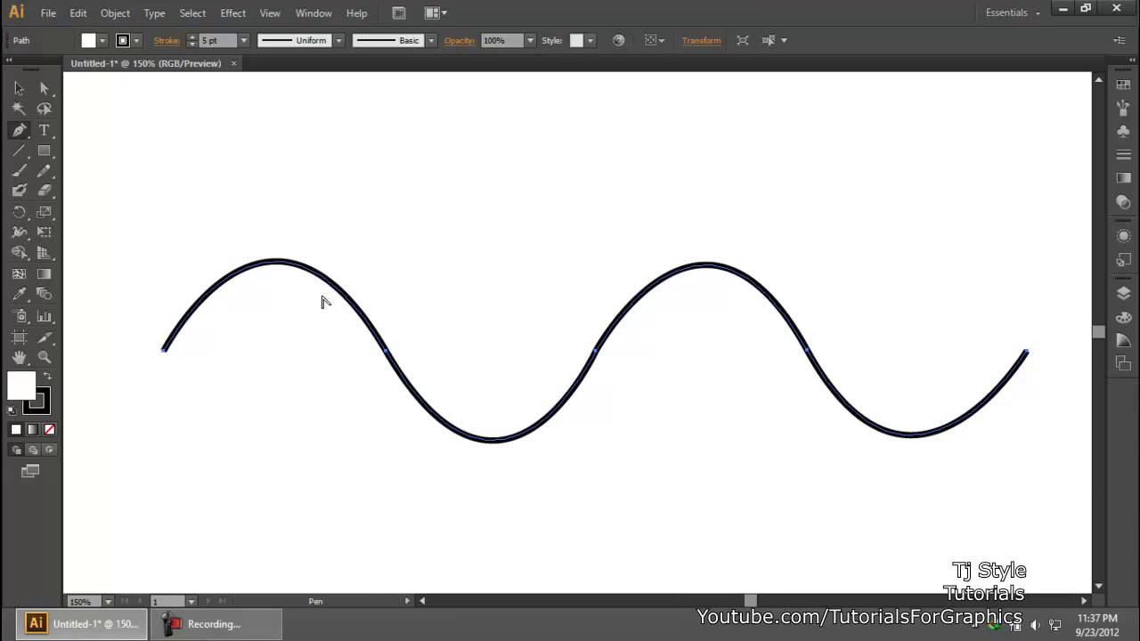
Try drawing a new arched curve from below the first crest across the wave with the Pen tool, and undo it
scroll(326, 304, "up", 1)
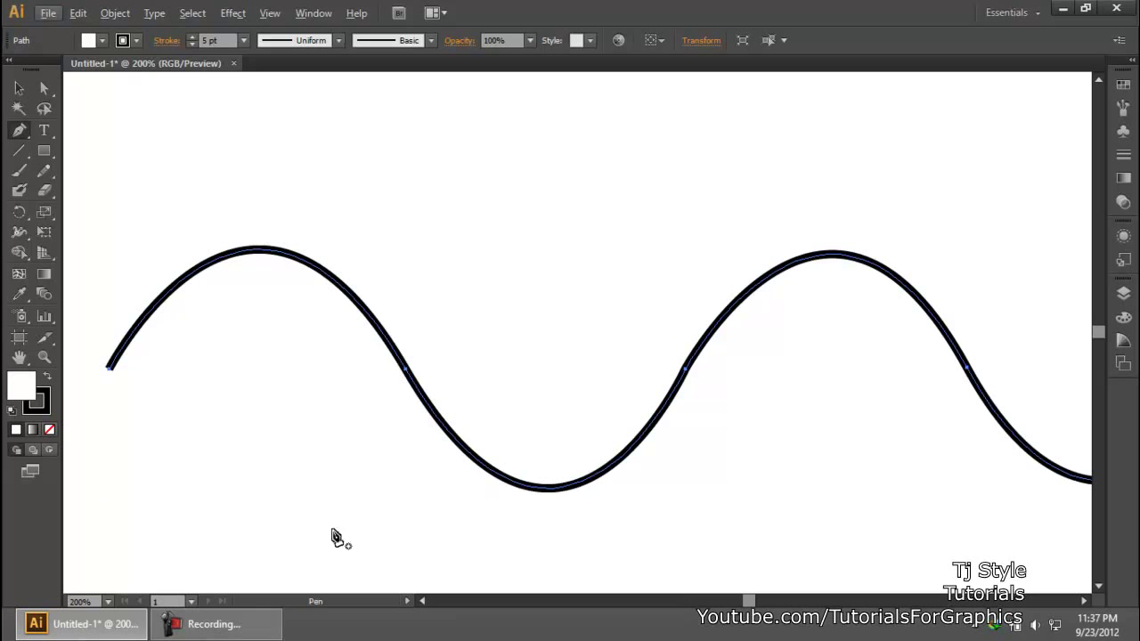
left_click_drag(243, 449, 265, 489)
mouse_move(581, 241)
left_mouse_down()
mouse_move(675, 348)
mouse_move(837, 402)
left_mouse_up()
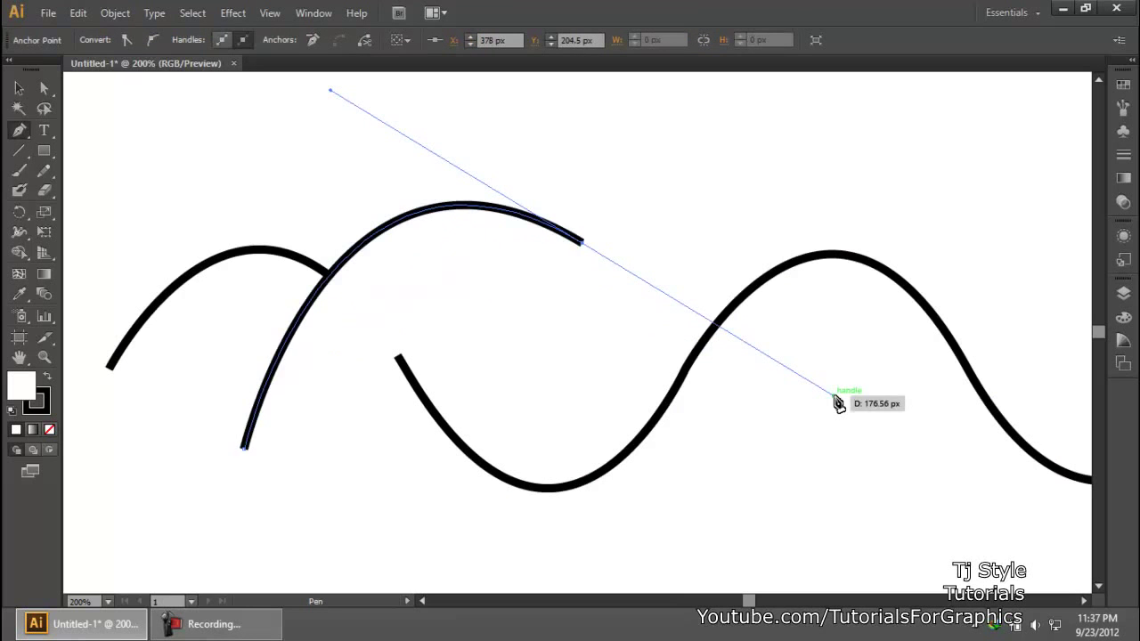
key("ctrl+z")
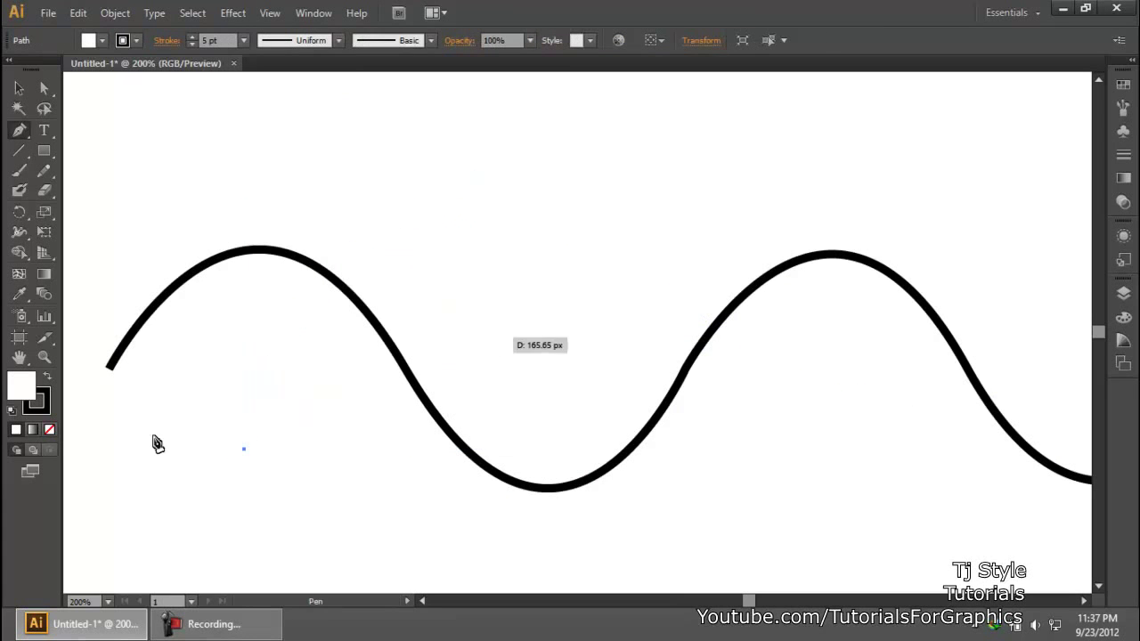
key("ctrl+z")
left_click_drag(367, 440, 396, 428)
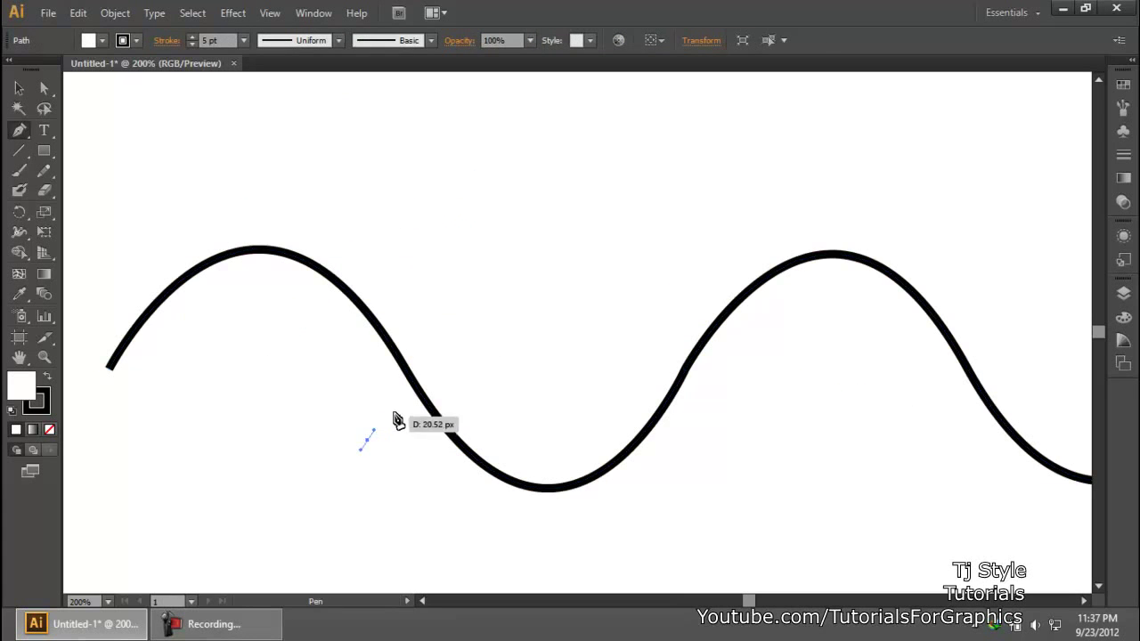
Reselect the wave and add an anchor point at the top of its first crest, at about X 184 px, Y 208 px
left_click(404, 365, "ctrl")
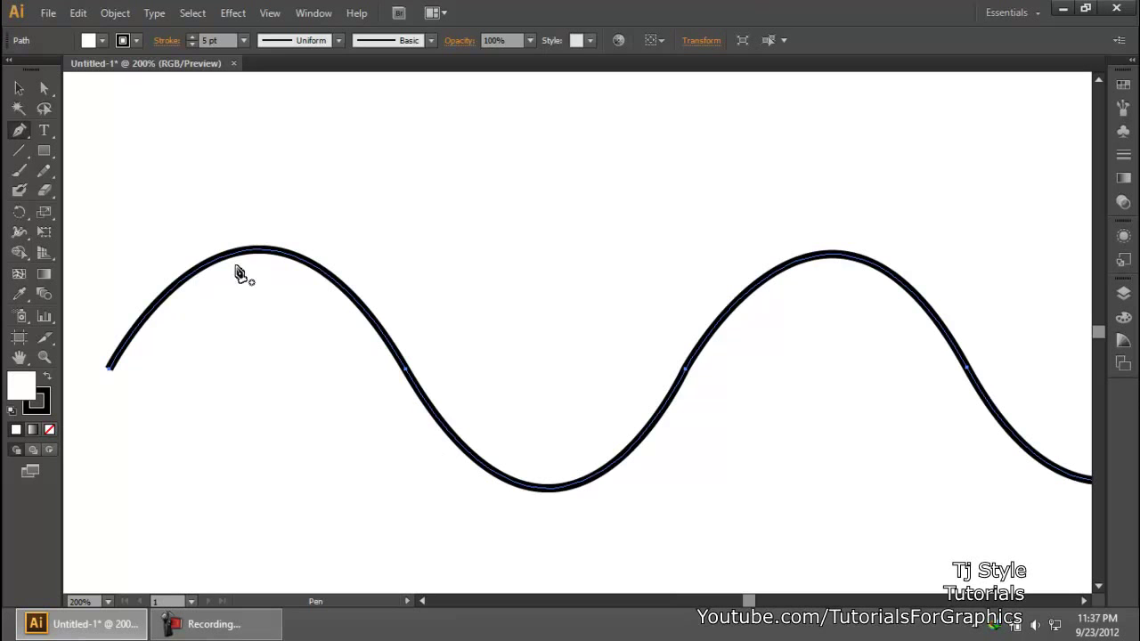
left_click_drag(794, 344, 871, 327)
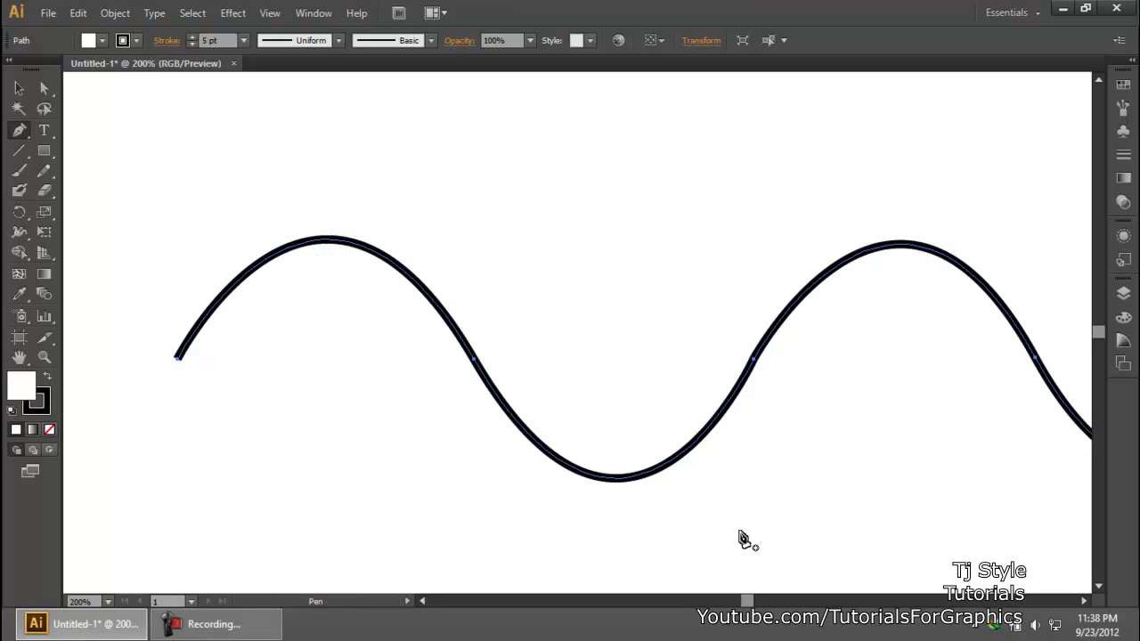
left_click(223, 634)
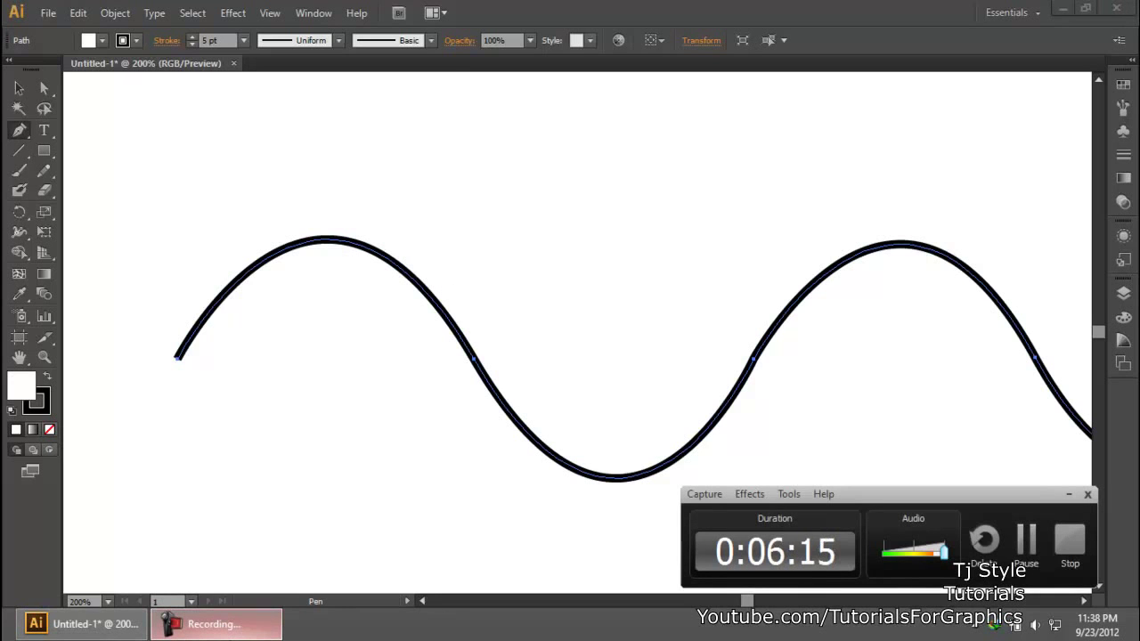
left_click(178, 625)
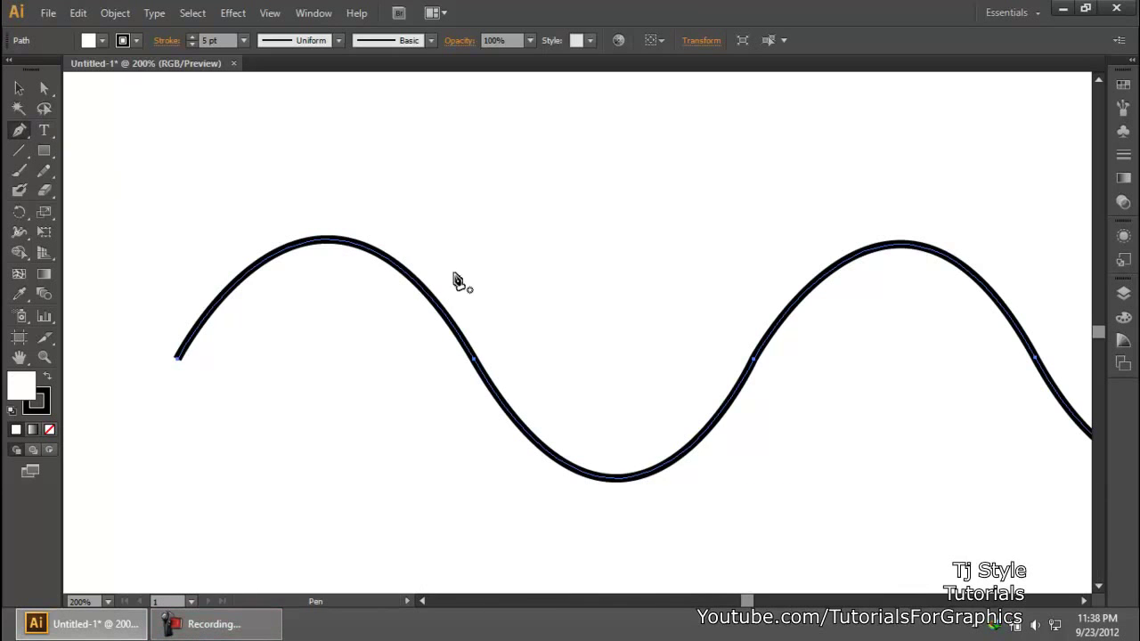
left_click(328, 242)
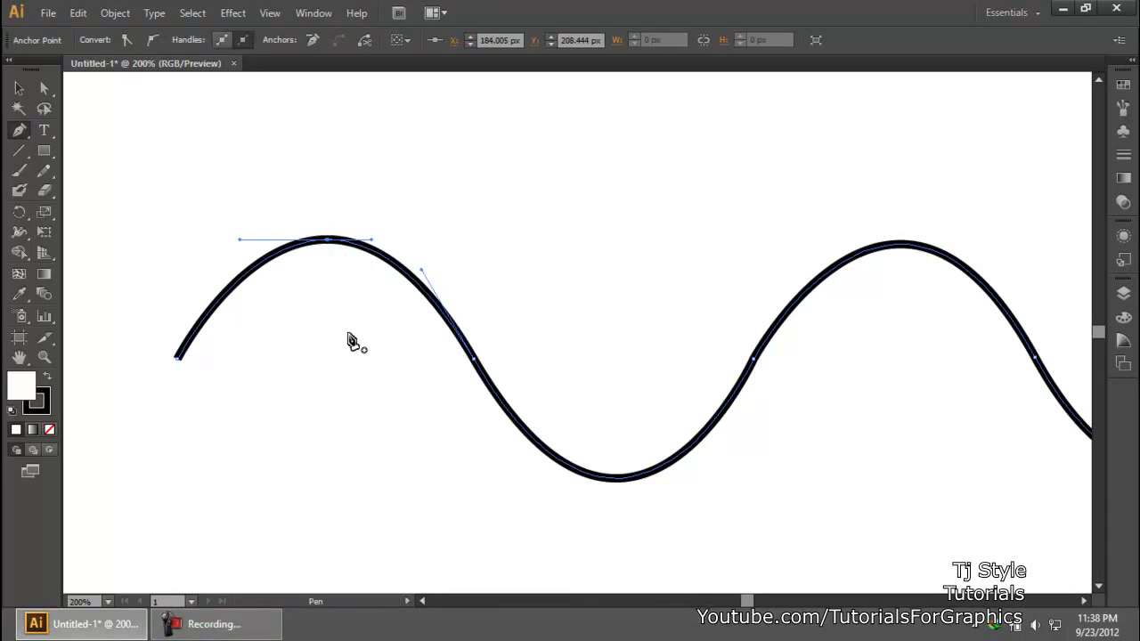
Reselect the wave and add anchor points at the bottom of the first trough and along its rising side with the Pen tool
left_click(19, 88)
left_click(480, 233)
left_click(331, 243)
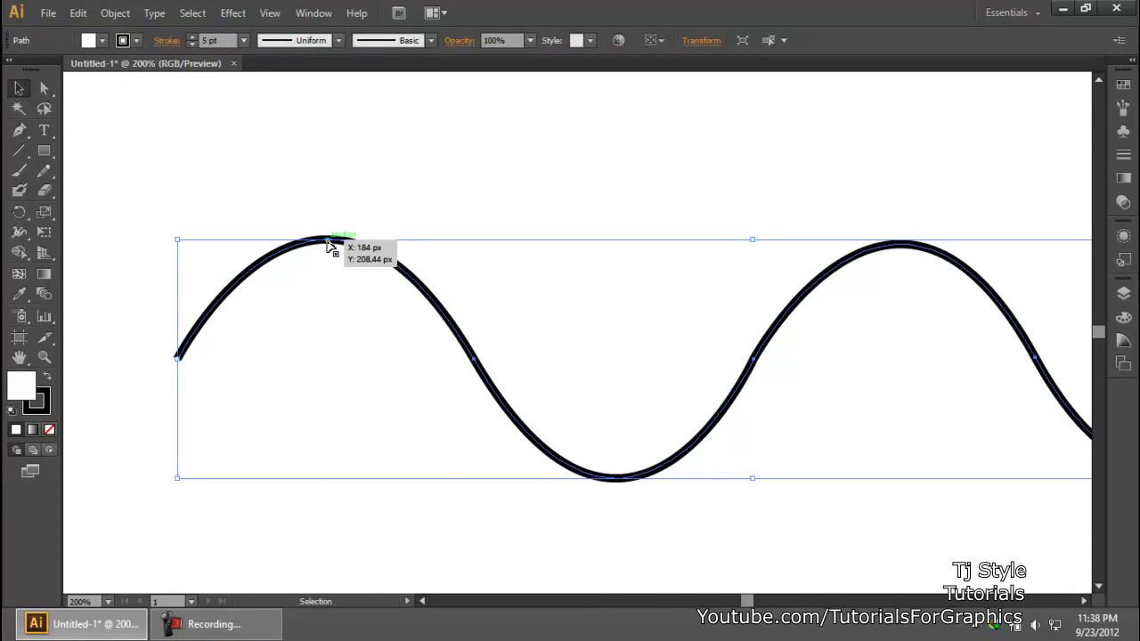
key("p")
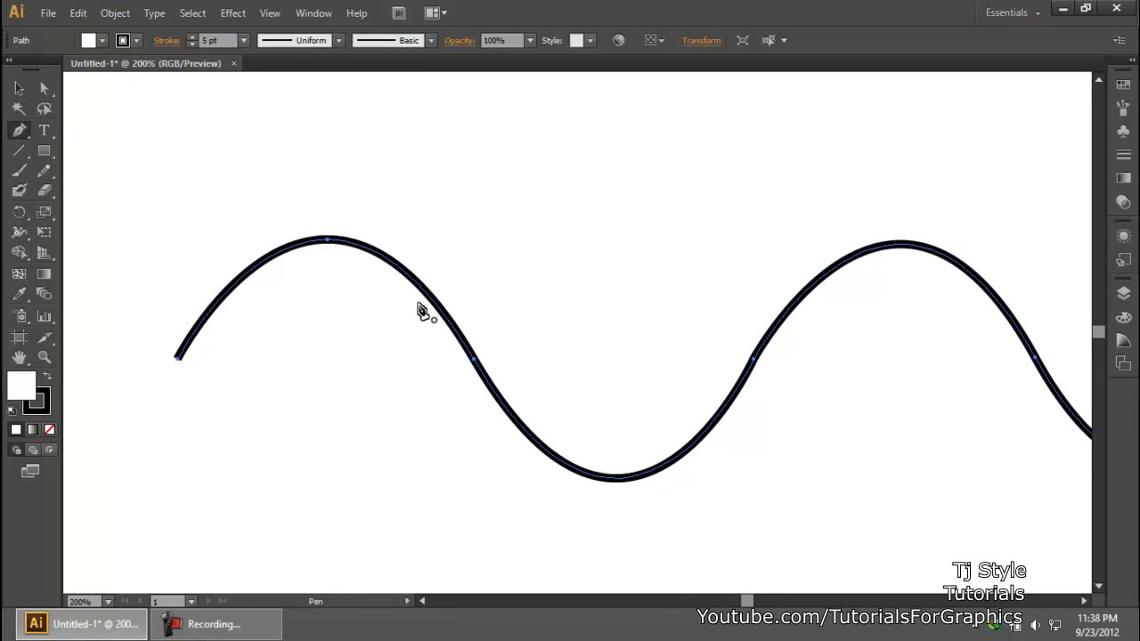
mouse_move(610, 337)
left_mouse_down()
mouse_move(414, 318)
mouse_move(631, 267)
left_mouse_up()
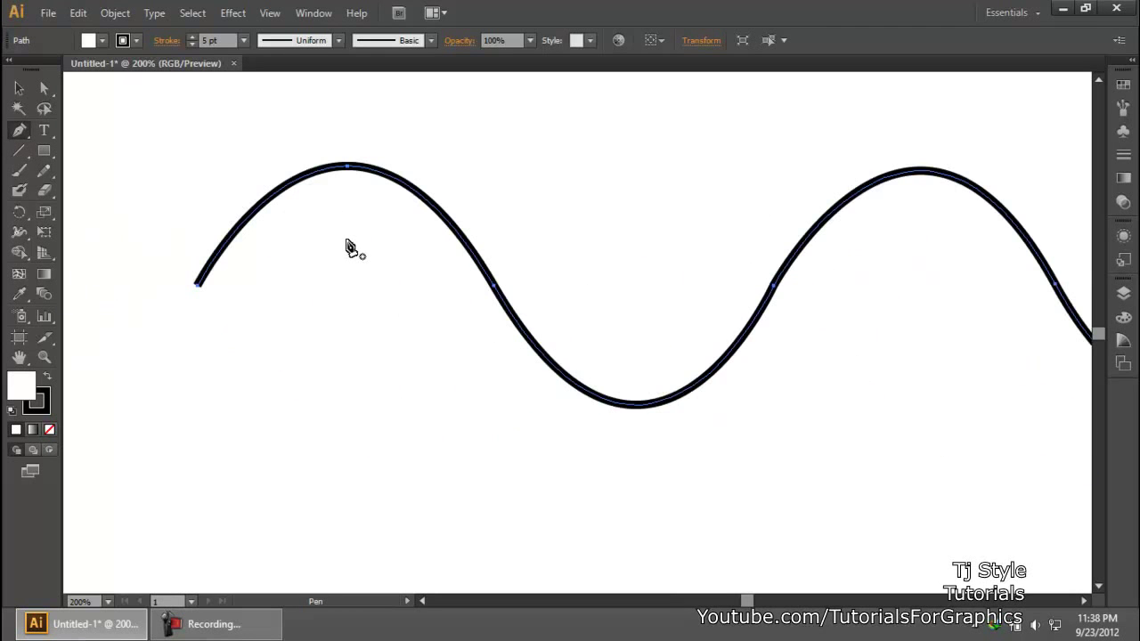
left_click_drag(725, 272, 613, 310)
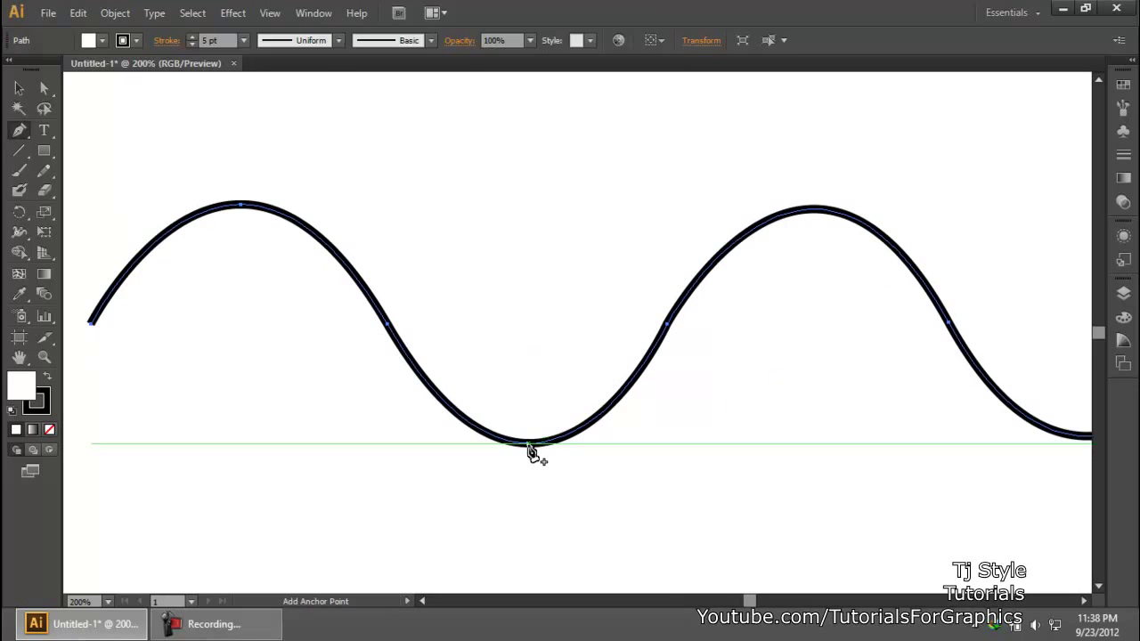
left_click(530, 447)
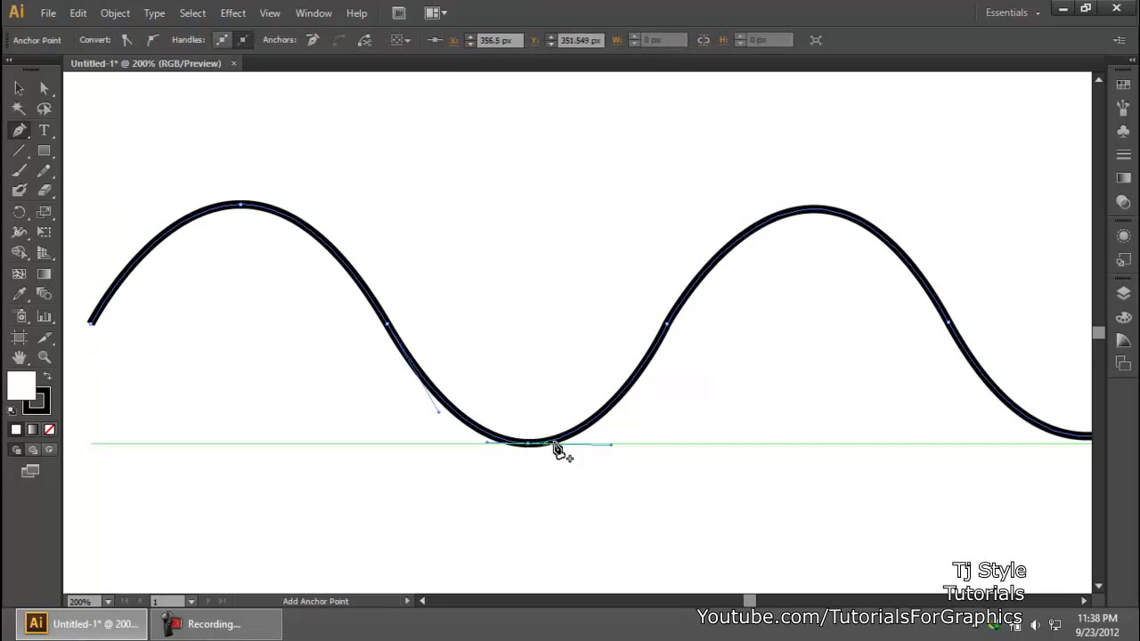
left_click(642, 365)
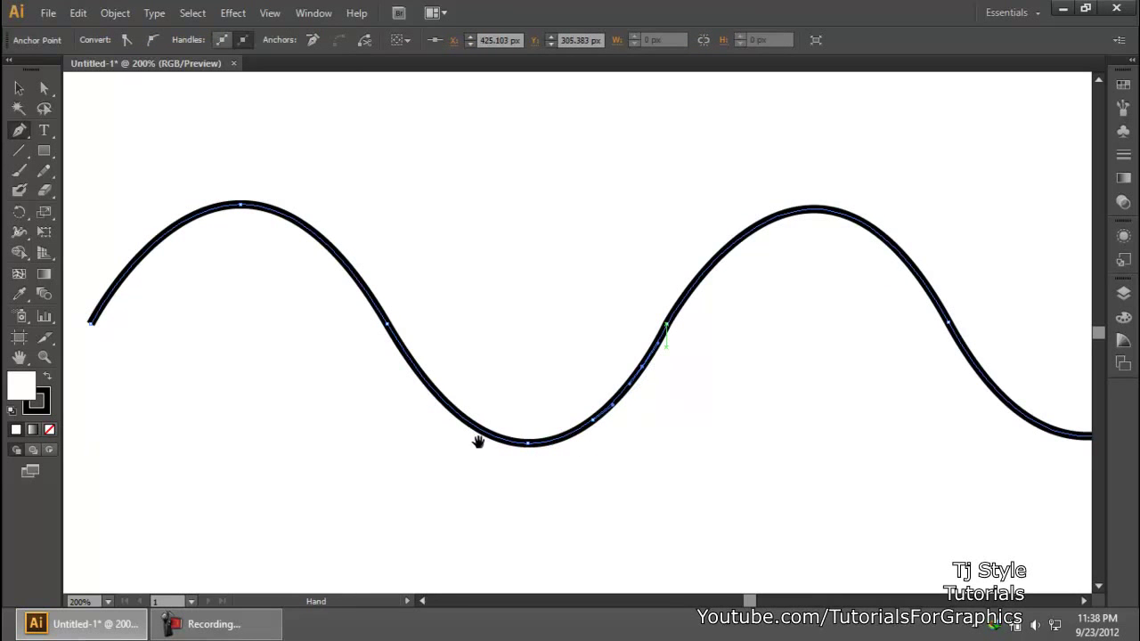
Add several more anchor points along the falling side of the first trough
left_click(602, 470, "ctrl")
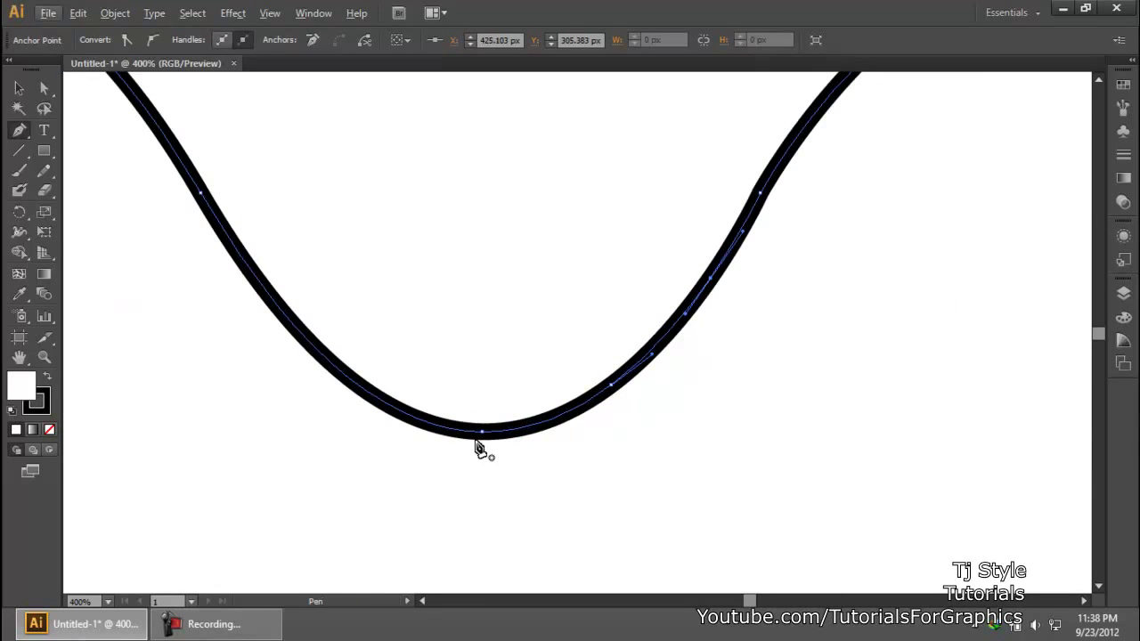
left_click(376, 399)
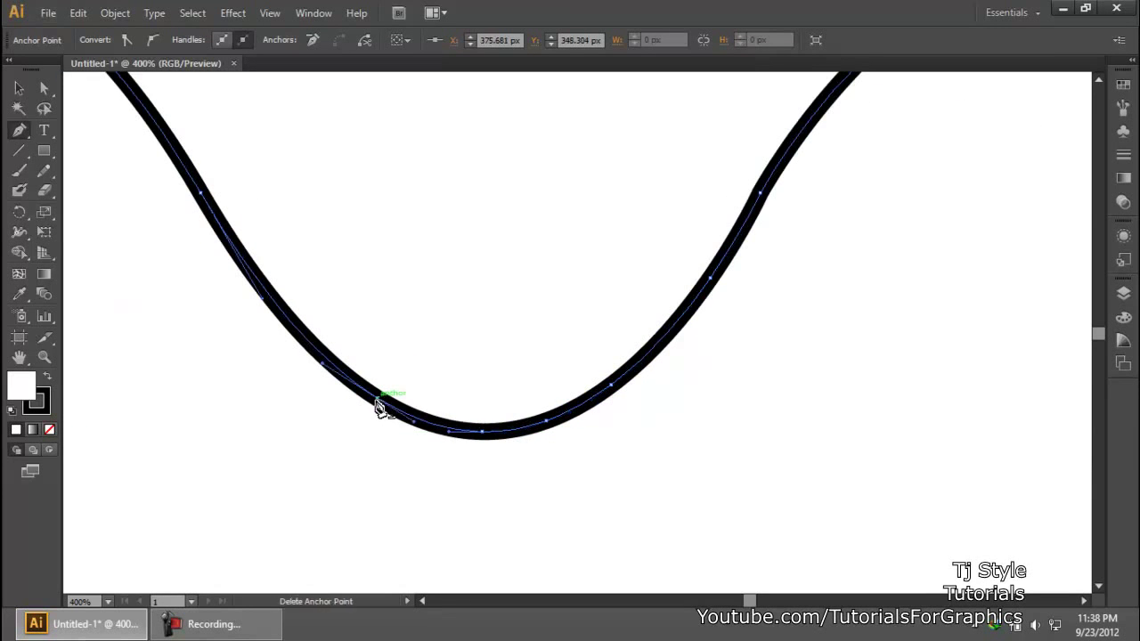
left_click(423, 420)
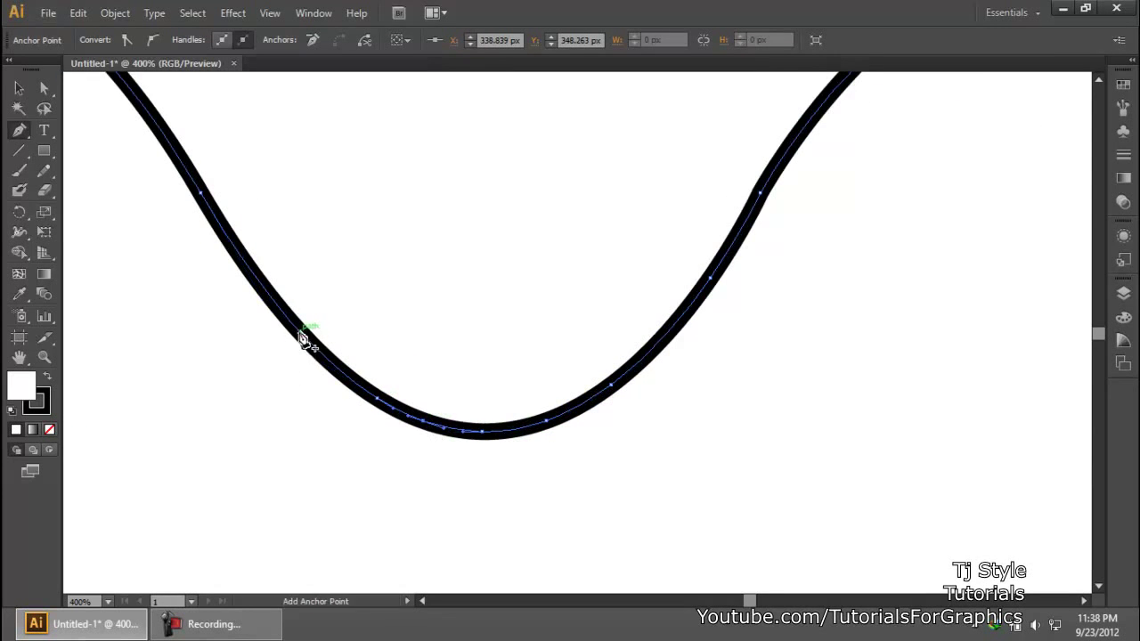
left_click(346, 378)
left_click(264, 289)
left_click(308, 340)
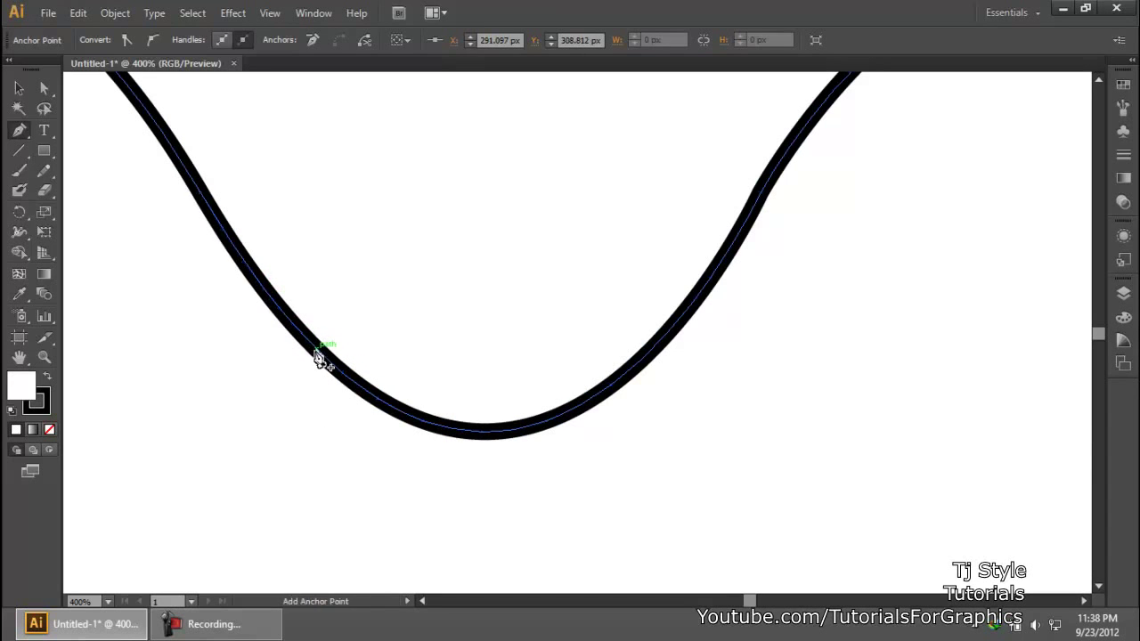
Delete the anchor points along the falling side and bottom of the first trough one by one with the Pen tool
left_click(19, 132)
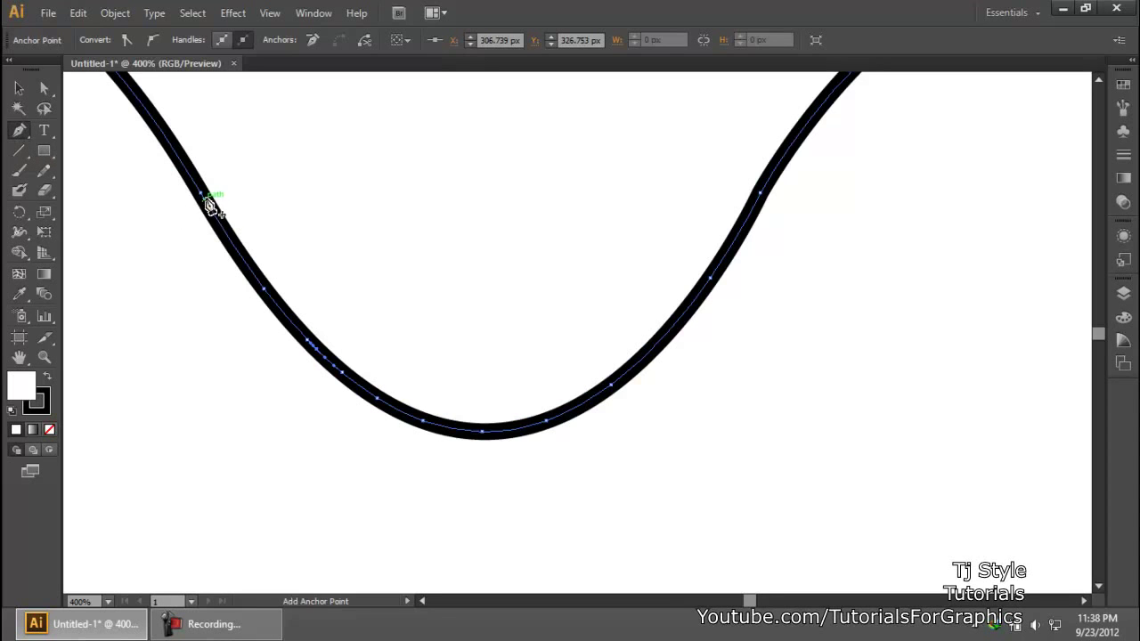
left_click(267, 294)
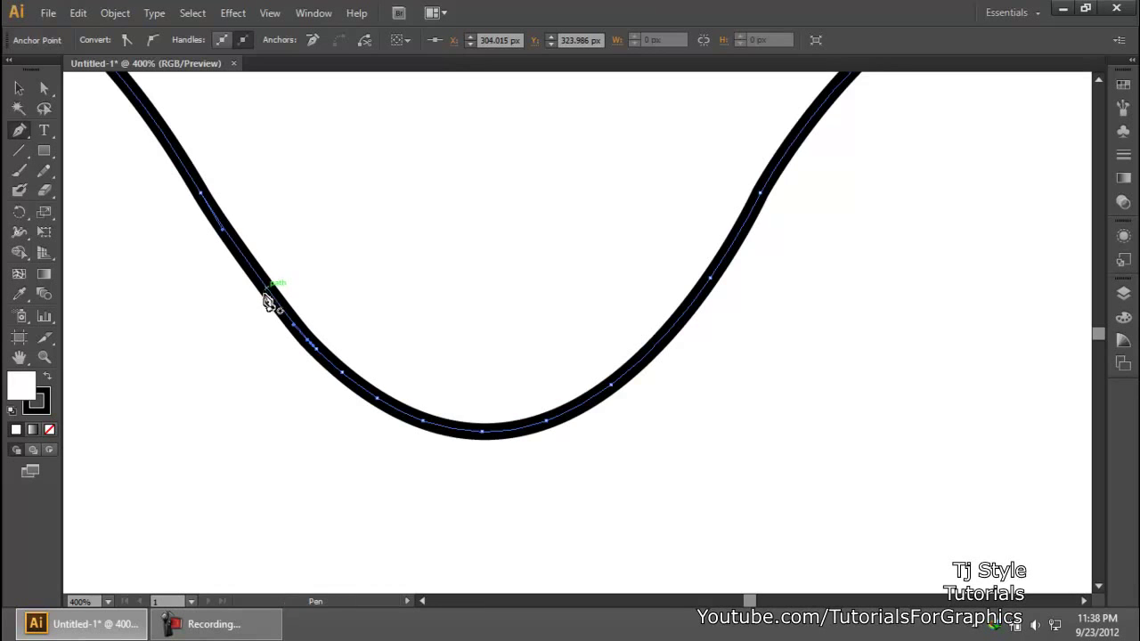
left_click(205, 195)
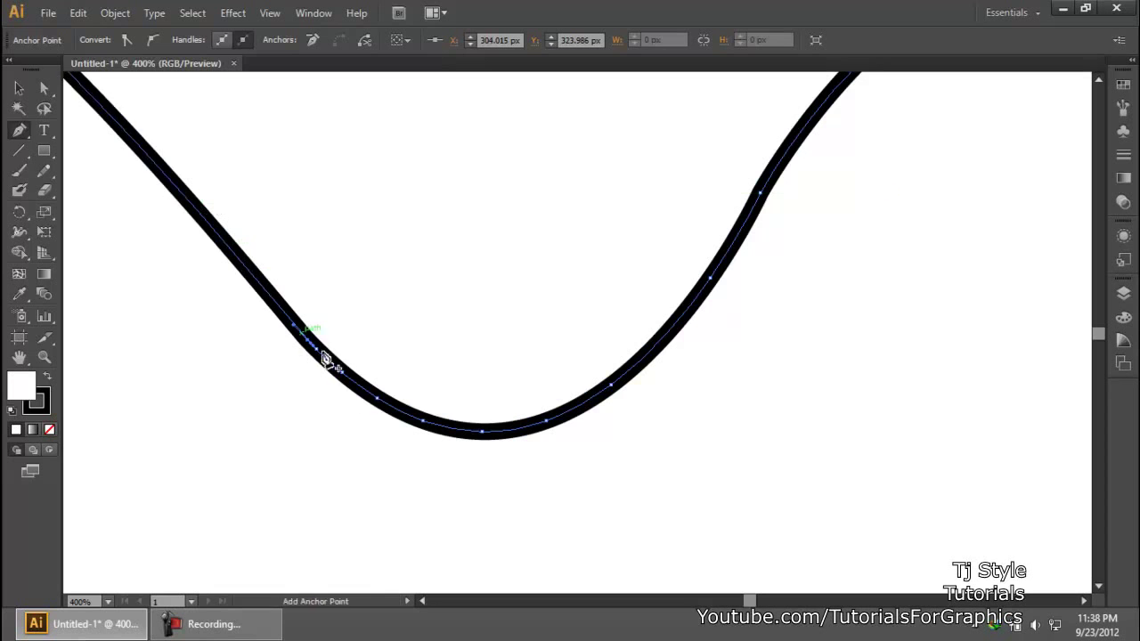
left_click(380, 404)
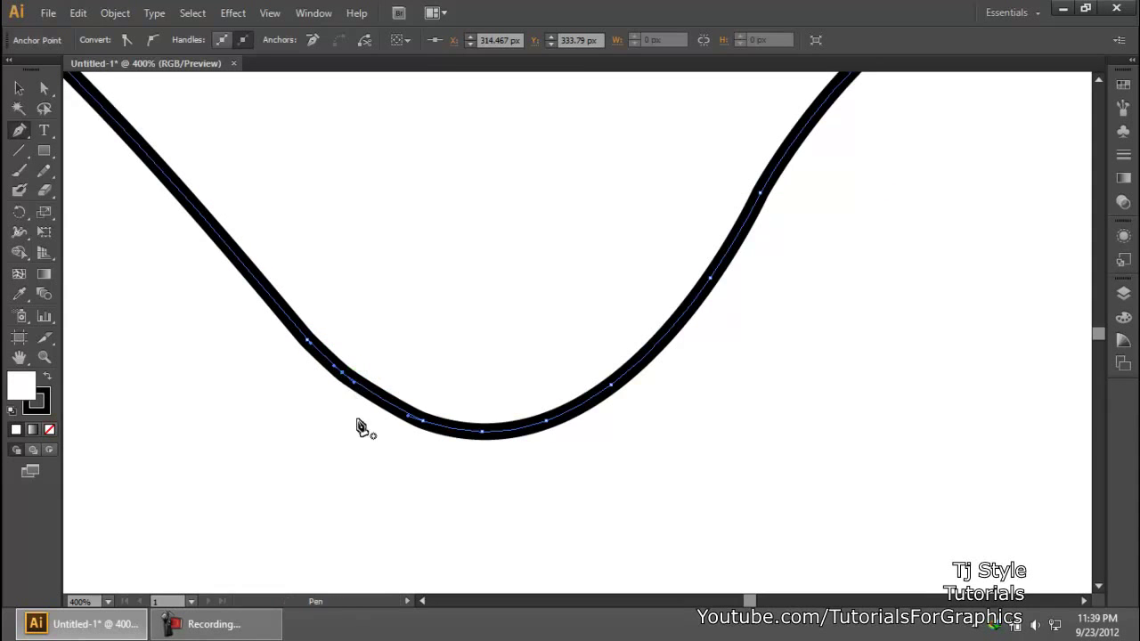
left_click(307, 344)
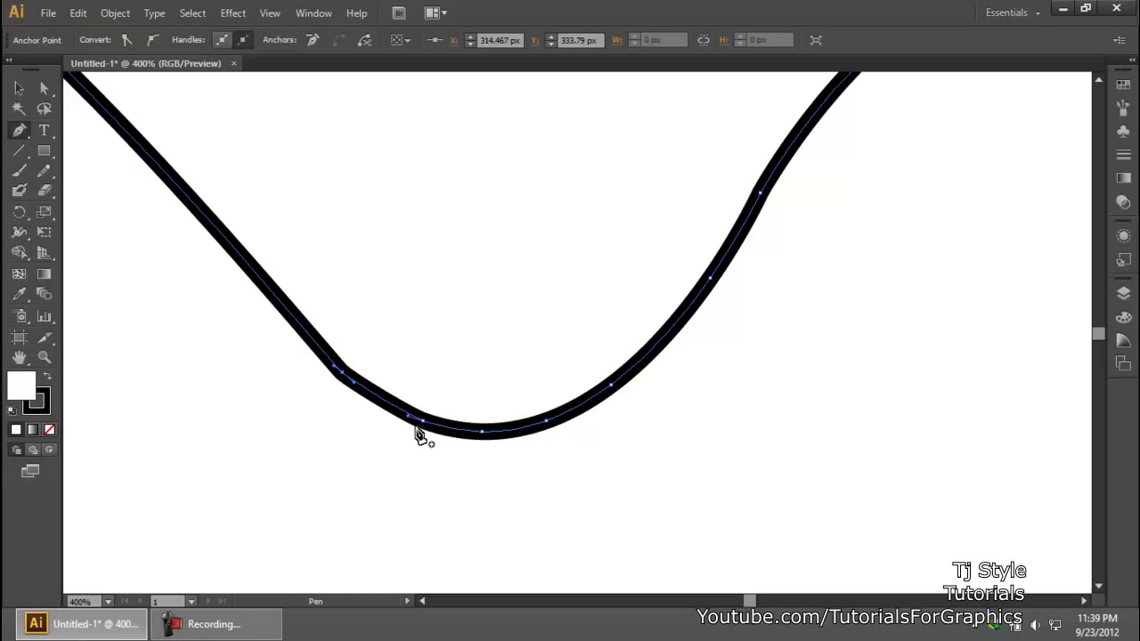
left_click(344, 376)
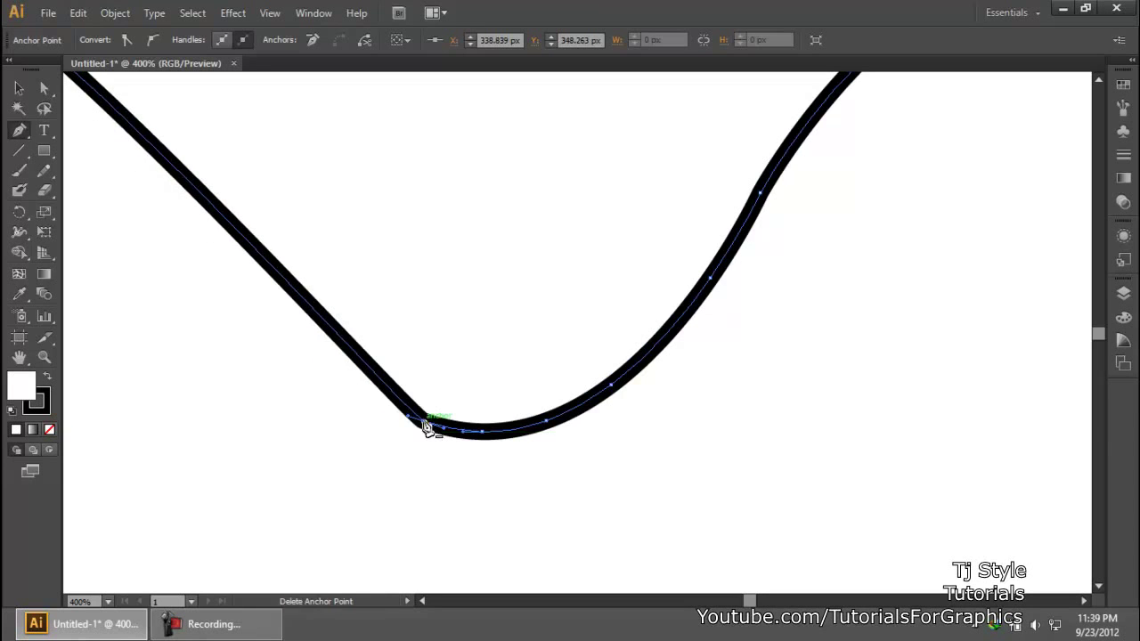
left_click(423, 419)
left_click(482, 436)
left_click_drag(545, 424, 636, 311)
Deselect the wave to check its overall shape, and select the whole path again
key("ctrl+1")
left_click(20, 88)
left_click(519, 339)
scroll(672, 351, "up", 1)
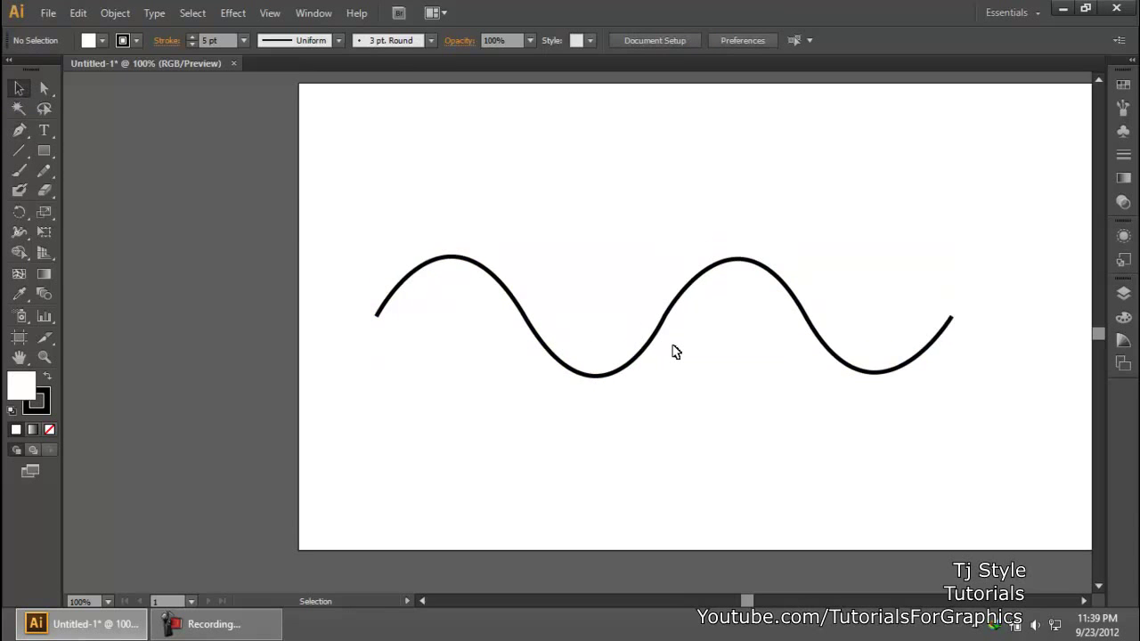
scroll(675, 352, "up", 1)
key("space")
left_click_drag(773, 324, 651, 342)
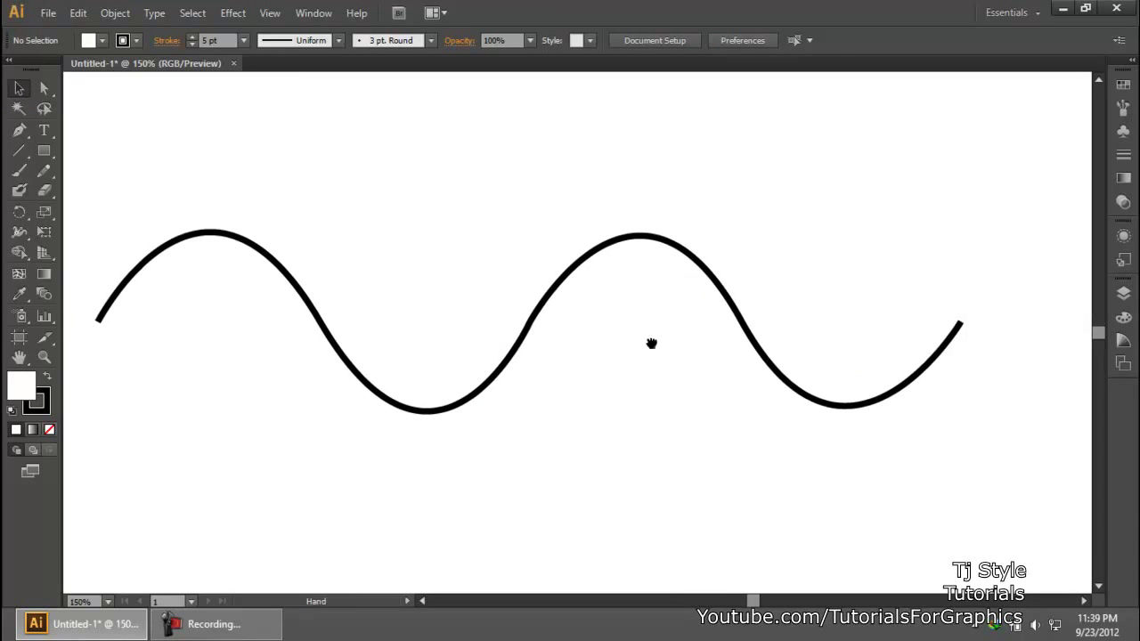
left_click_drag(650, 239, 753, 214)
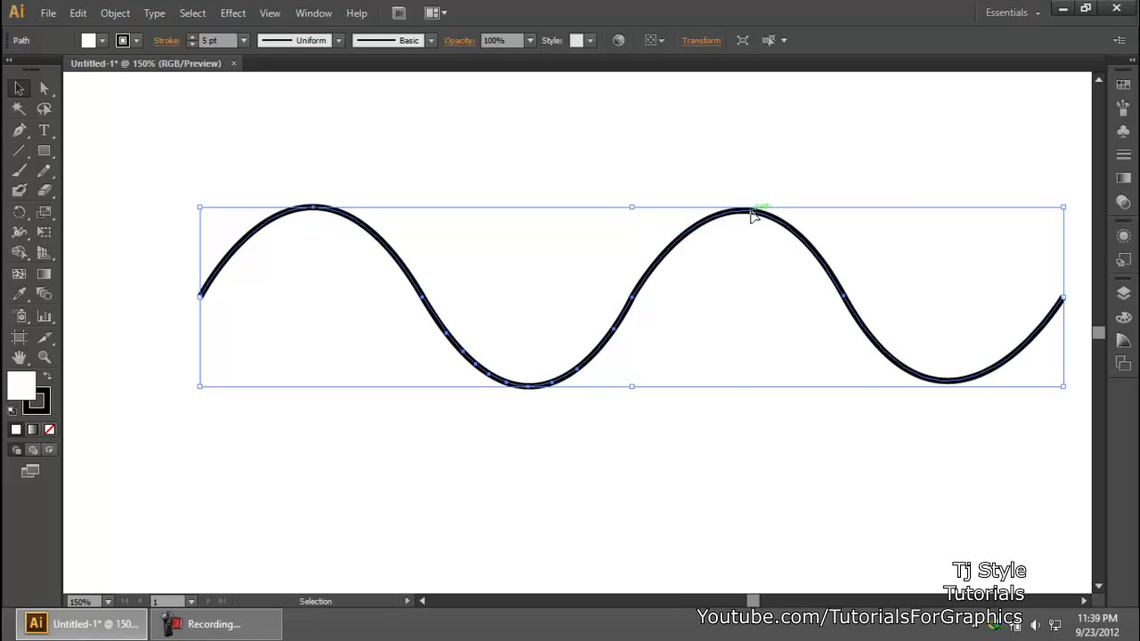
left_click(268, 623)
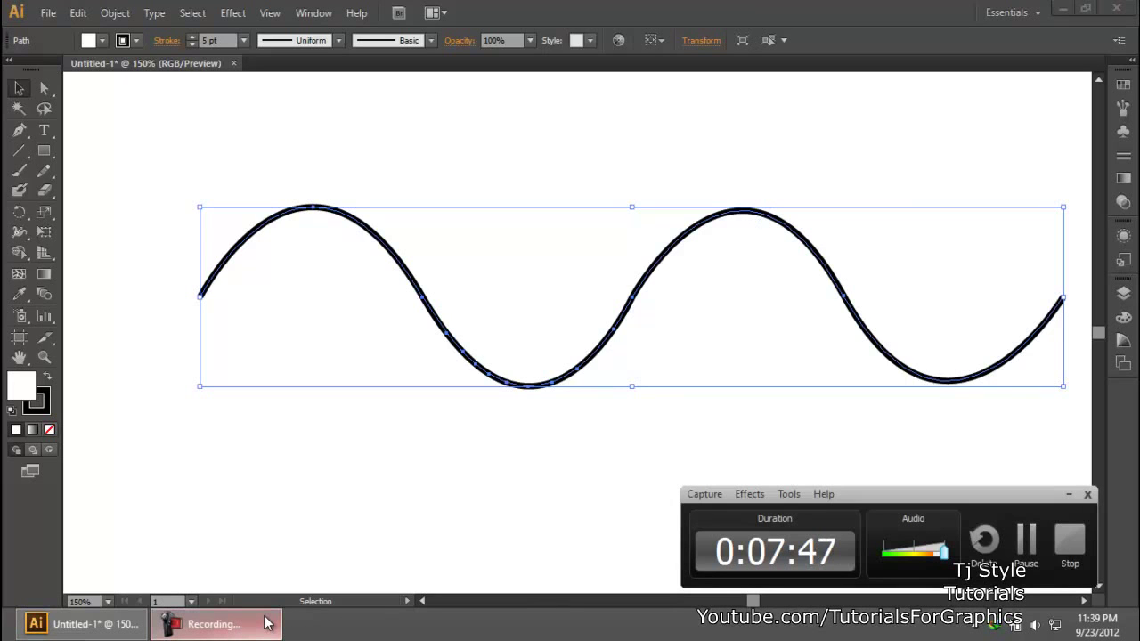